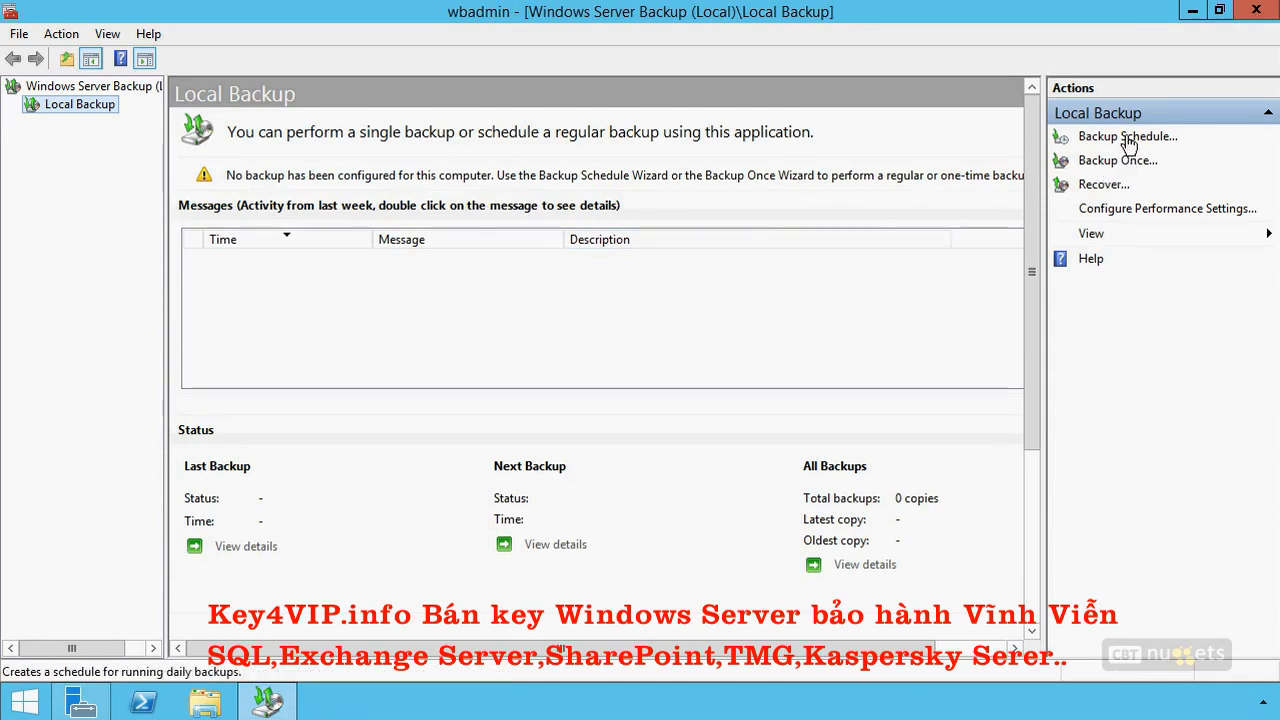
# Review the local backup's performance optimization options and close them without changes.
pyautogui.click(1137, 210)
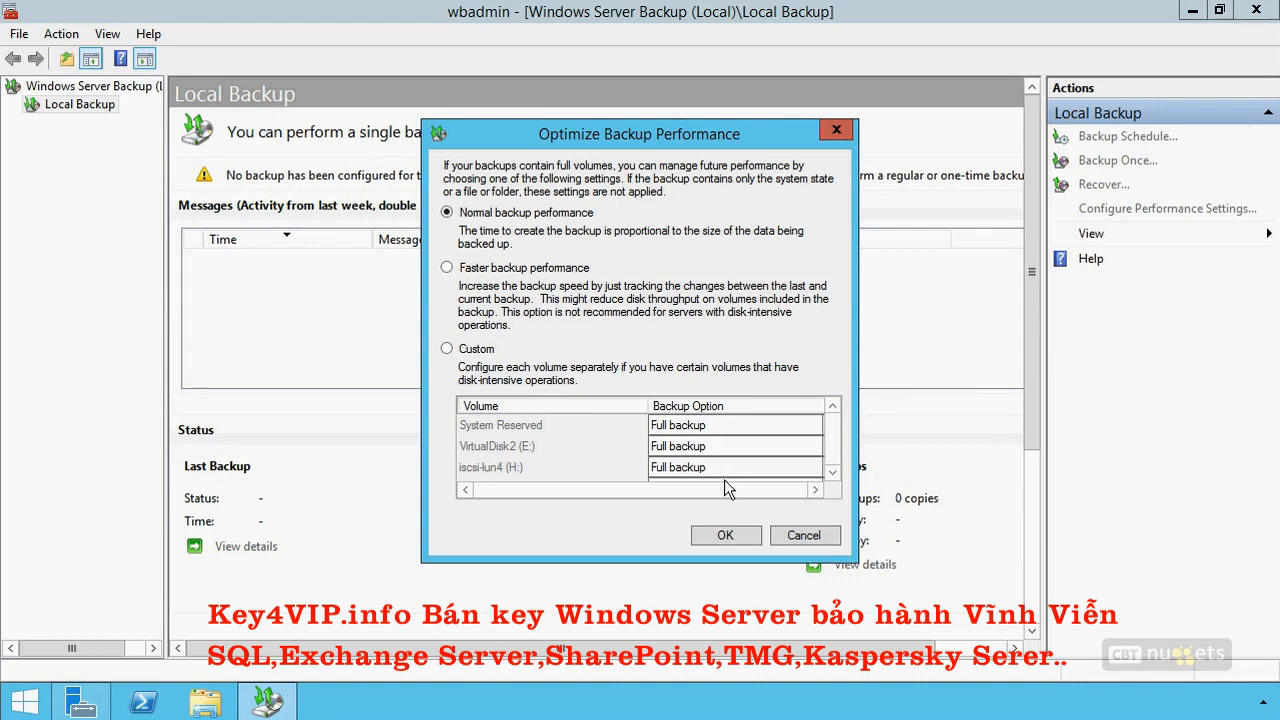
pyautogui.click(806, 536)
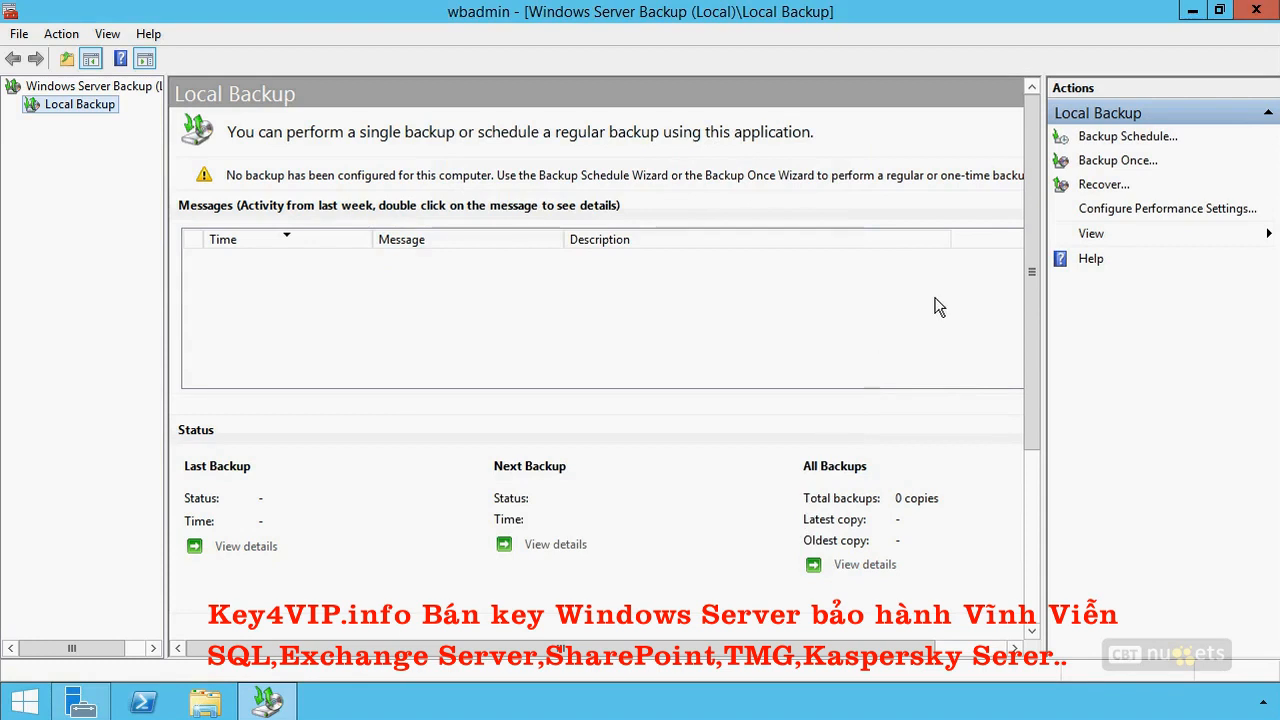
# Start a new backup schedule with the Custom configuration for choosing volumes and files.
pyautogui.click(1136, 137)
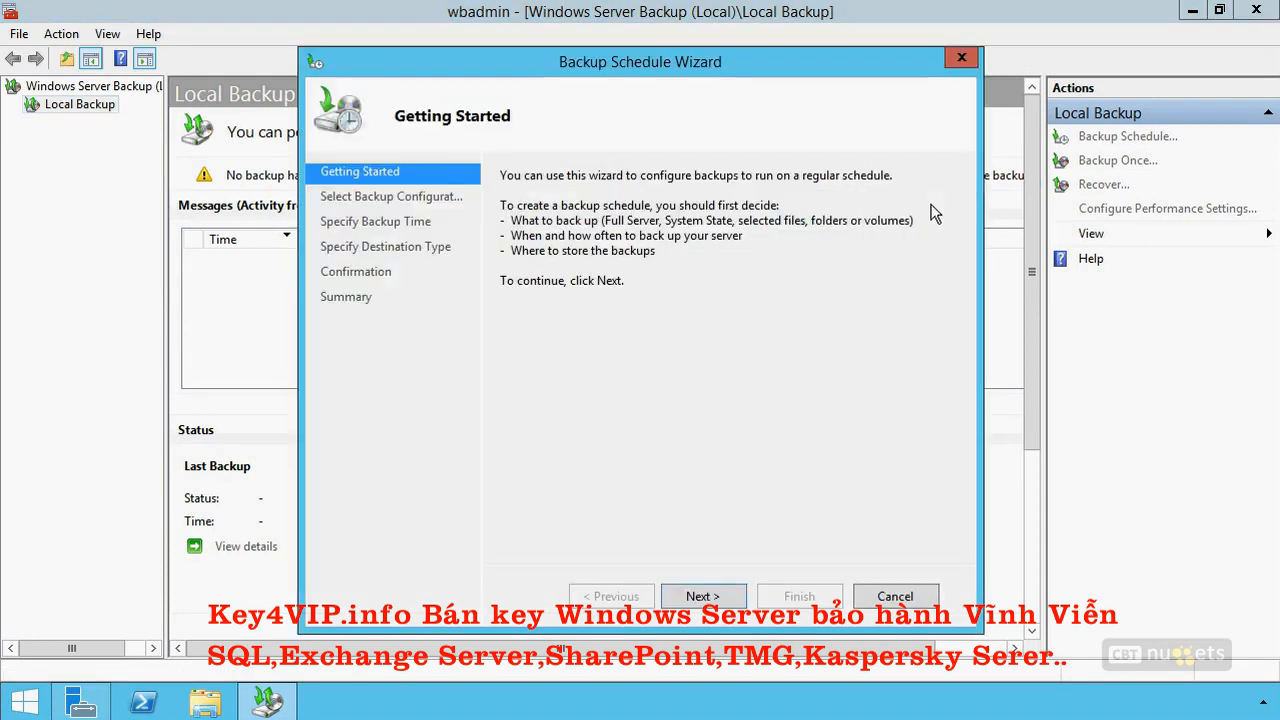
pyautogui.click(705, 598)
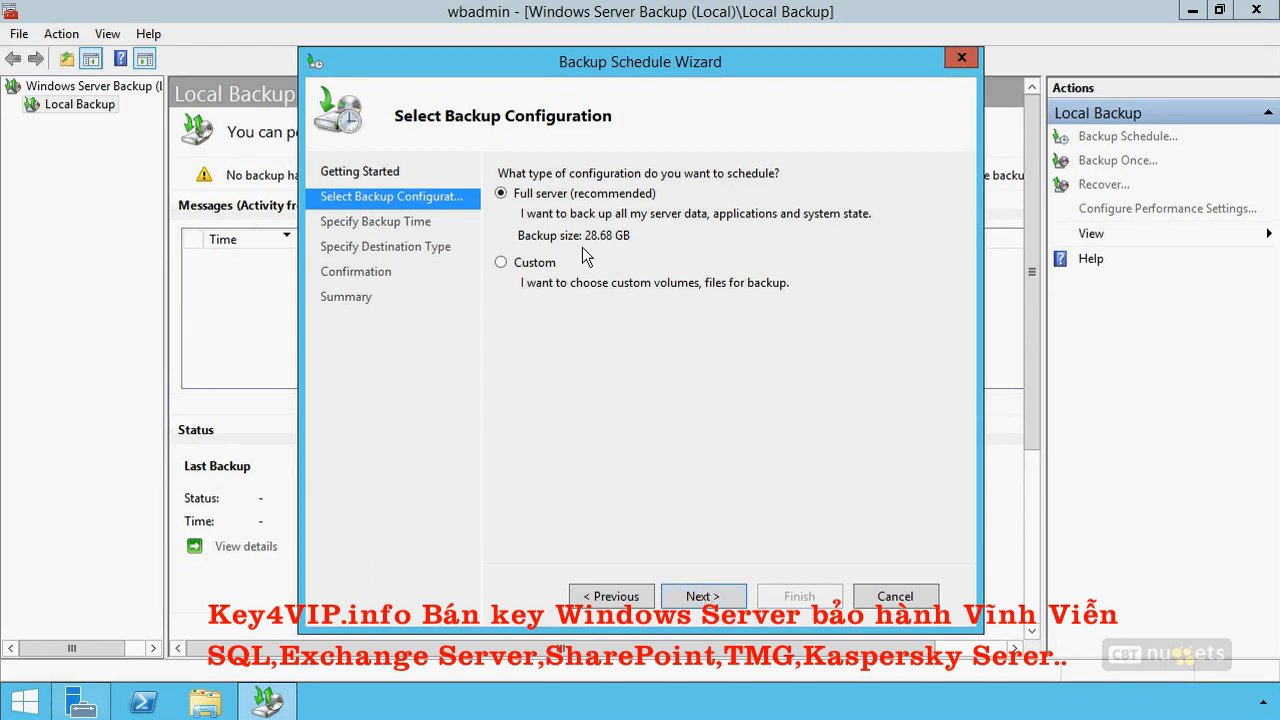
pyautogui.click(502, 263)
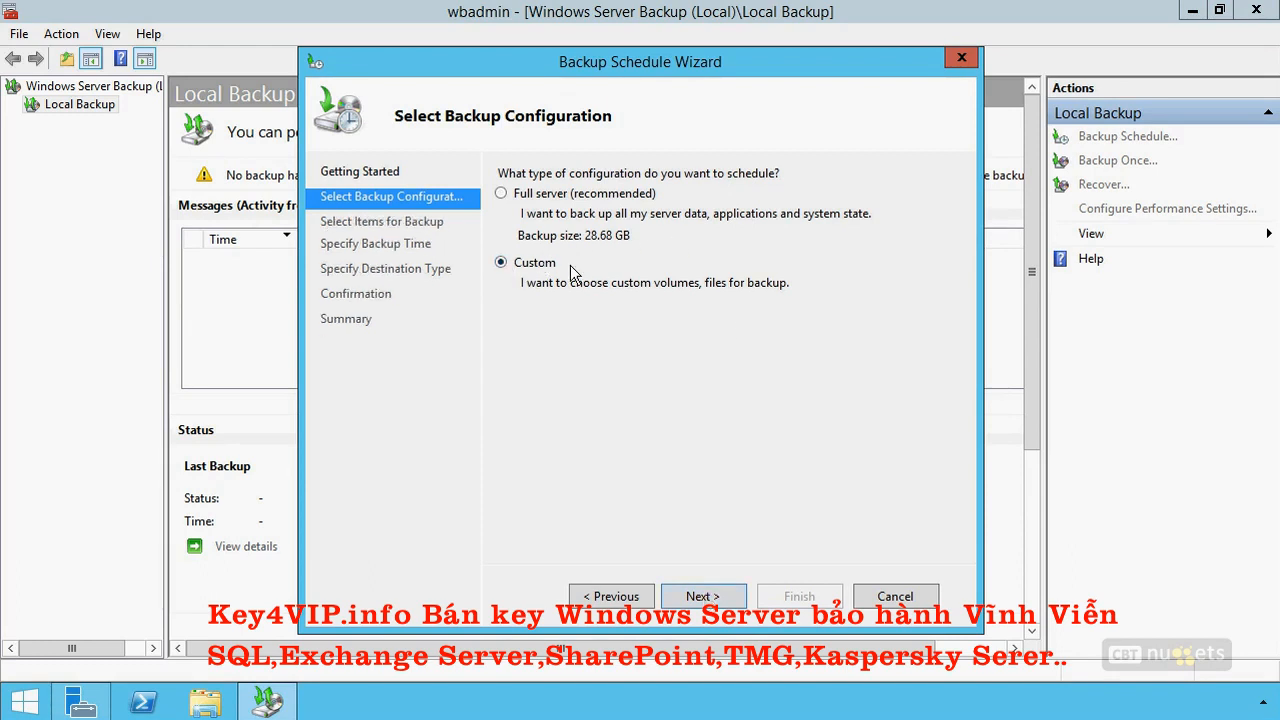
pyautogui.click(703, 596)
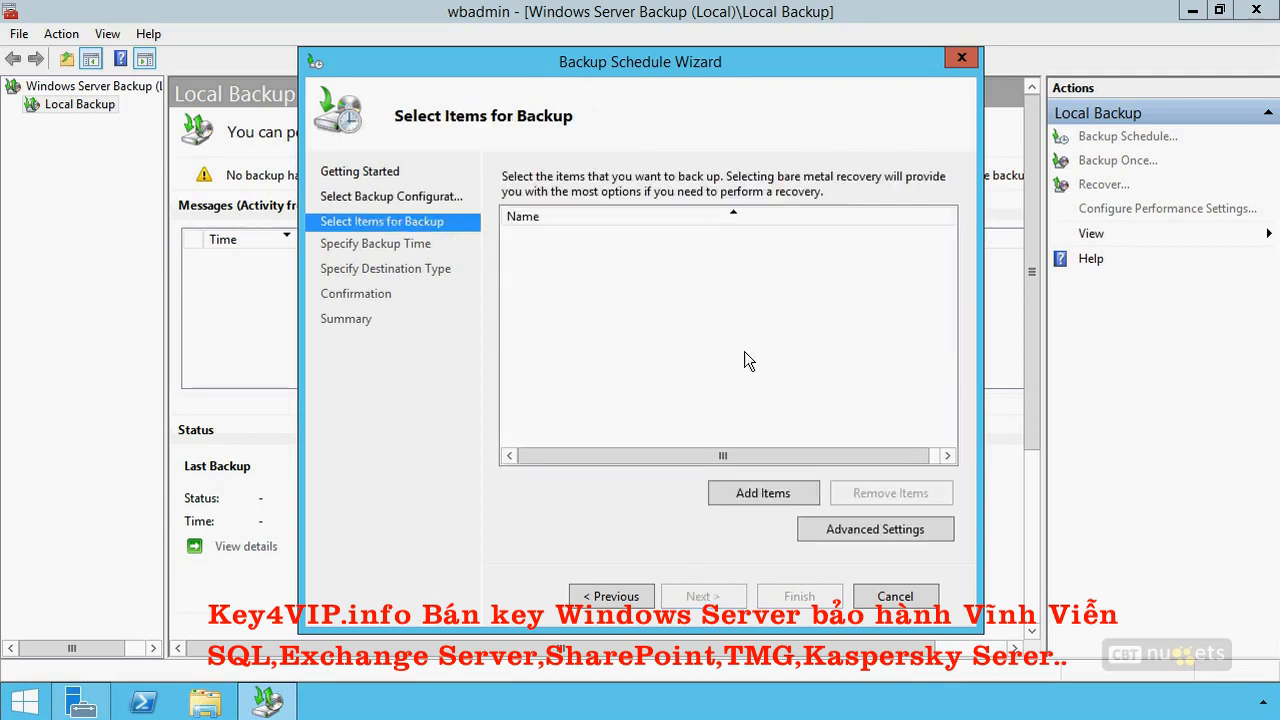
# Add the C:\Users folder to the items of the scheduled backup.
pyautogui.click(760, 493)
pyautogui.click(392, 327)
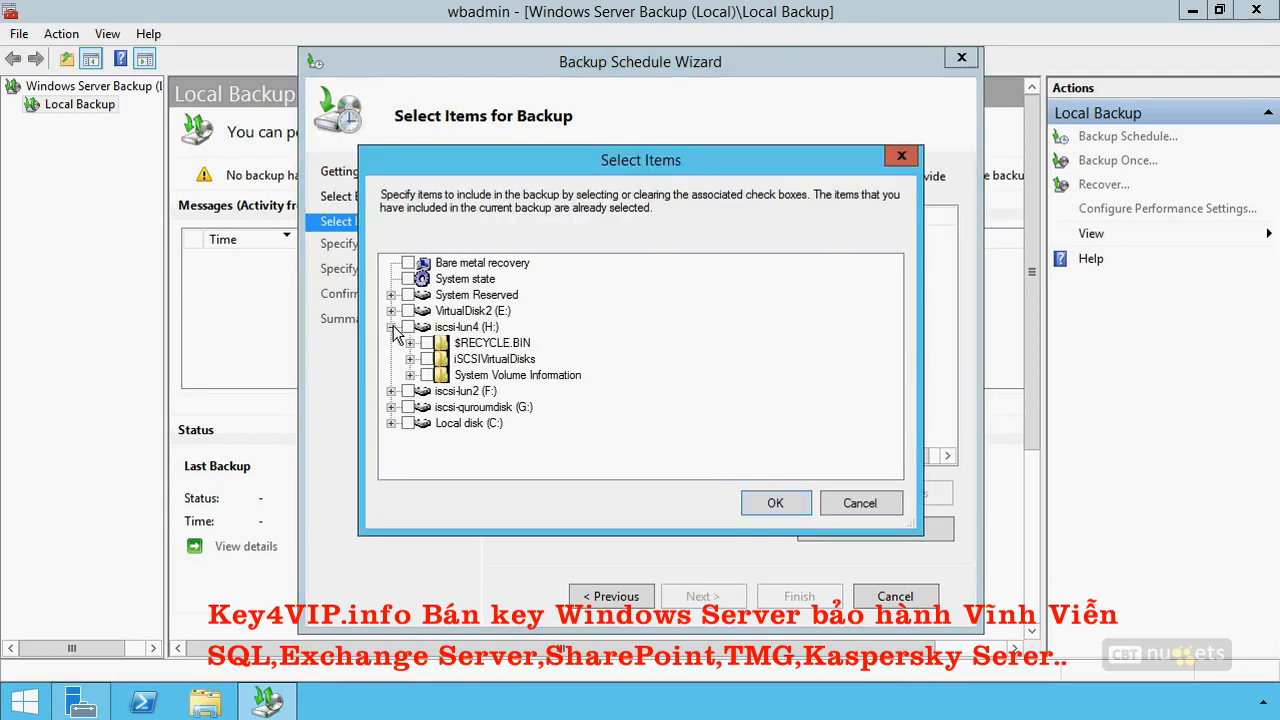
pyautogui.click(410, 343)
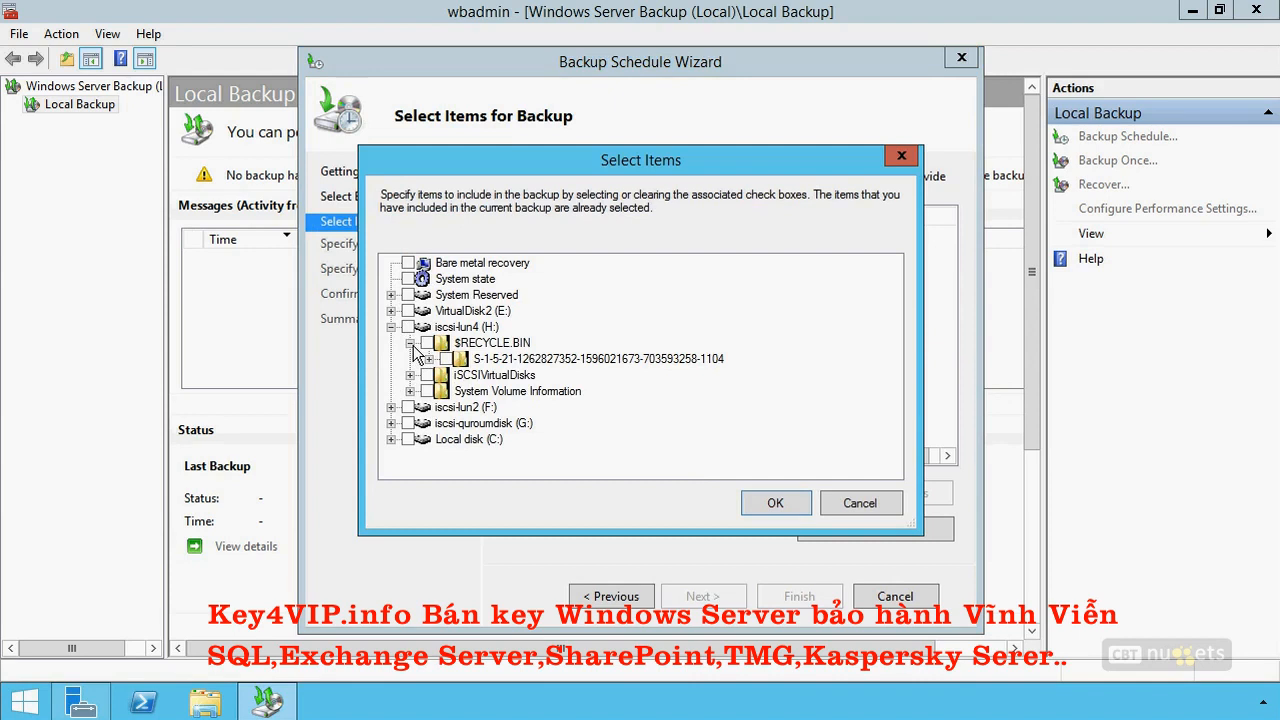
pyautogui.click(391, 439)
pyautogui.click(427, 455)
pyautogui.click(752, 498)
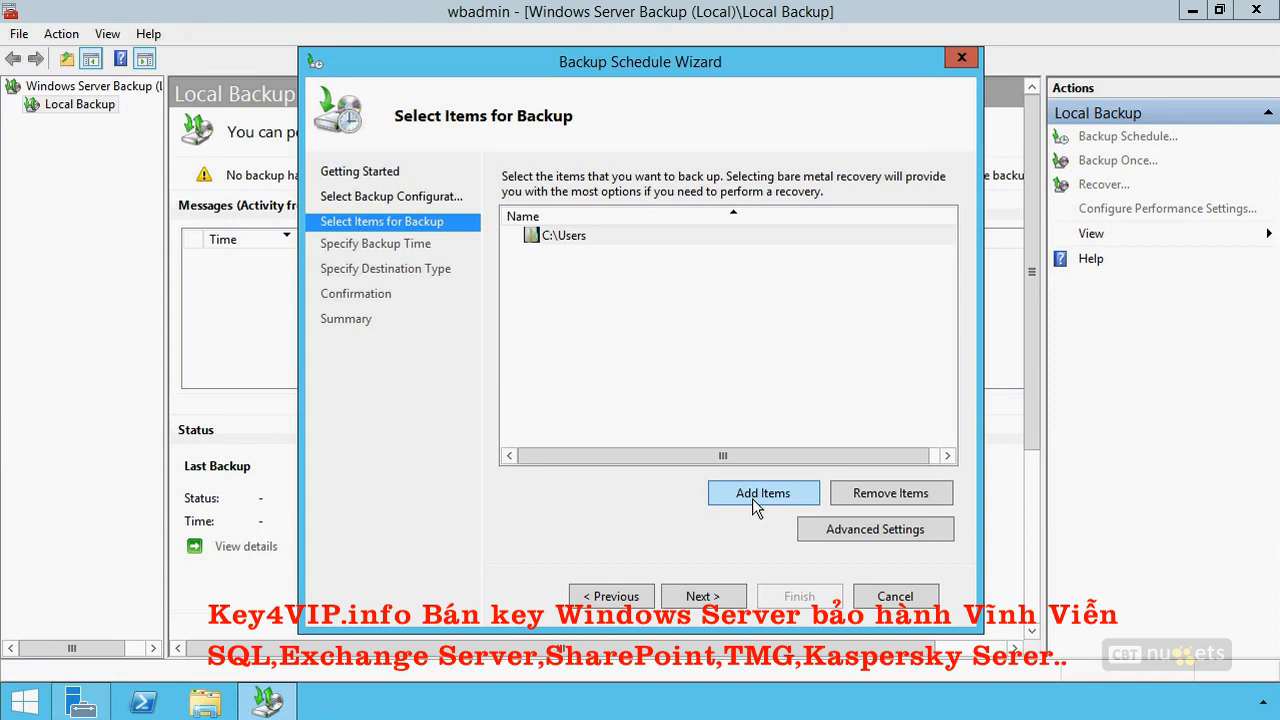
# Extend the backup items to the whole Local disk (C:), System state and Bare metal recovery.
pyautogui.click(752, 495)
pyautogui.moveTo(895, 398); pyautogui.dragTo(893, 353)
pyautogui.click(408, 307)
pyautogui.click(391, 307)
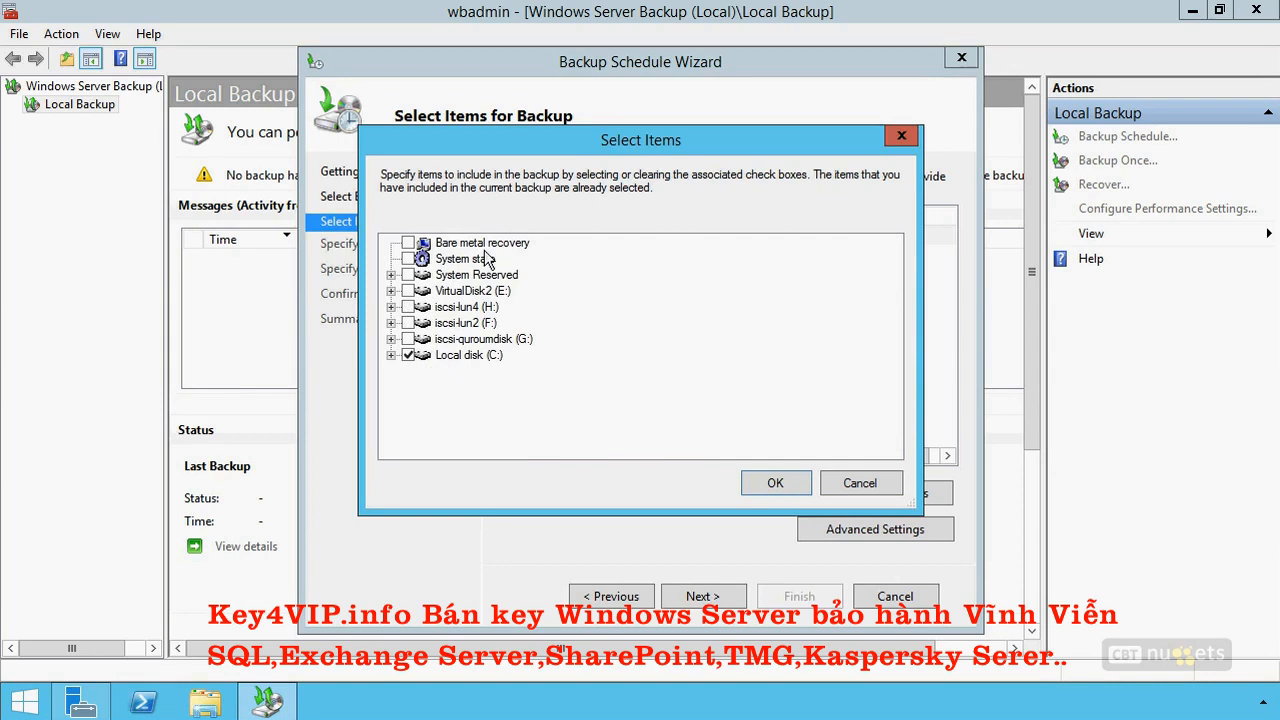
pyautogui.click(408, 259)
pyautogui.click(408, 243)
pyautogui.click(773, 483)
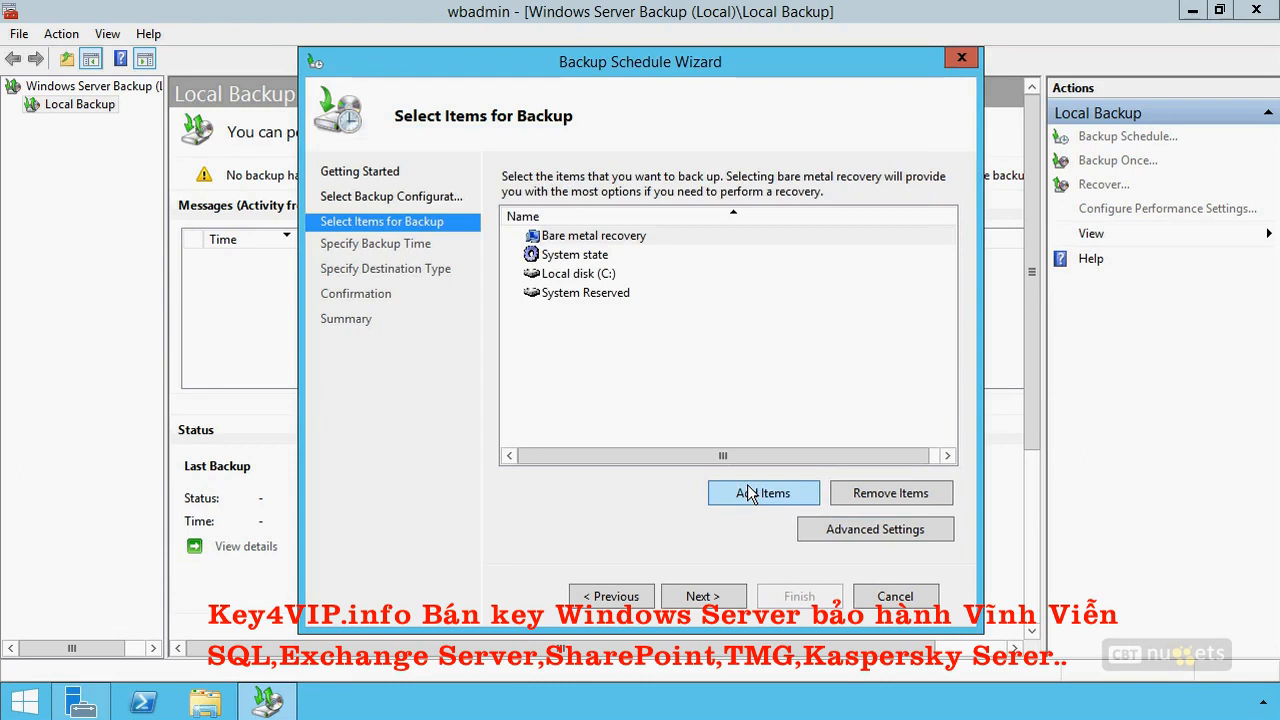
# Try the VSS full Backup and VSS copy Backup options in the advanced settings and discard the changes.
pyautogui.click(836, 524)
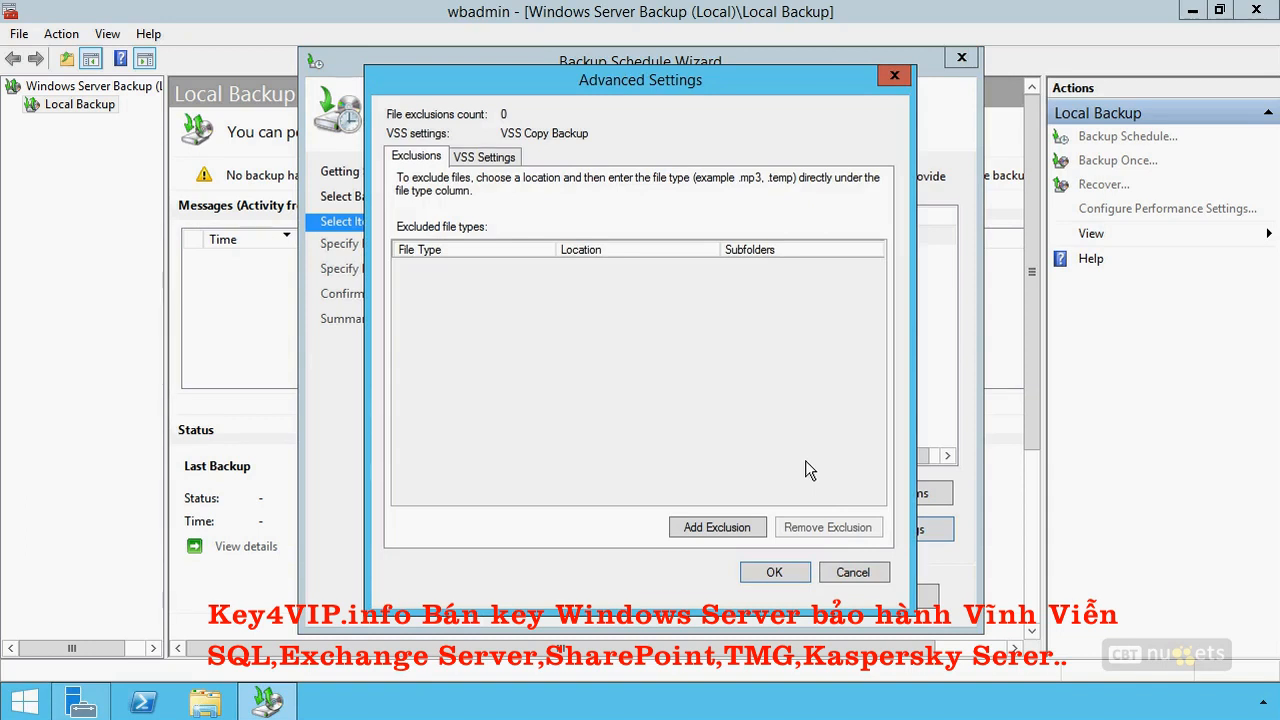
pyautogui.click(490, 160)
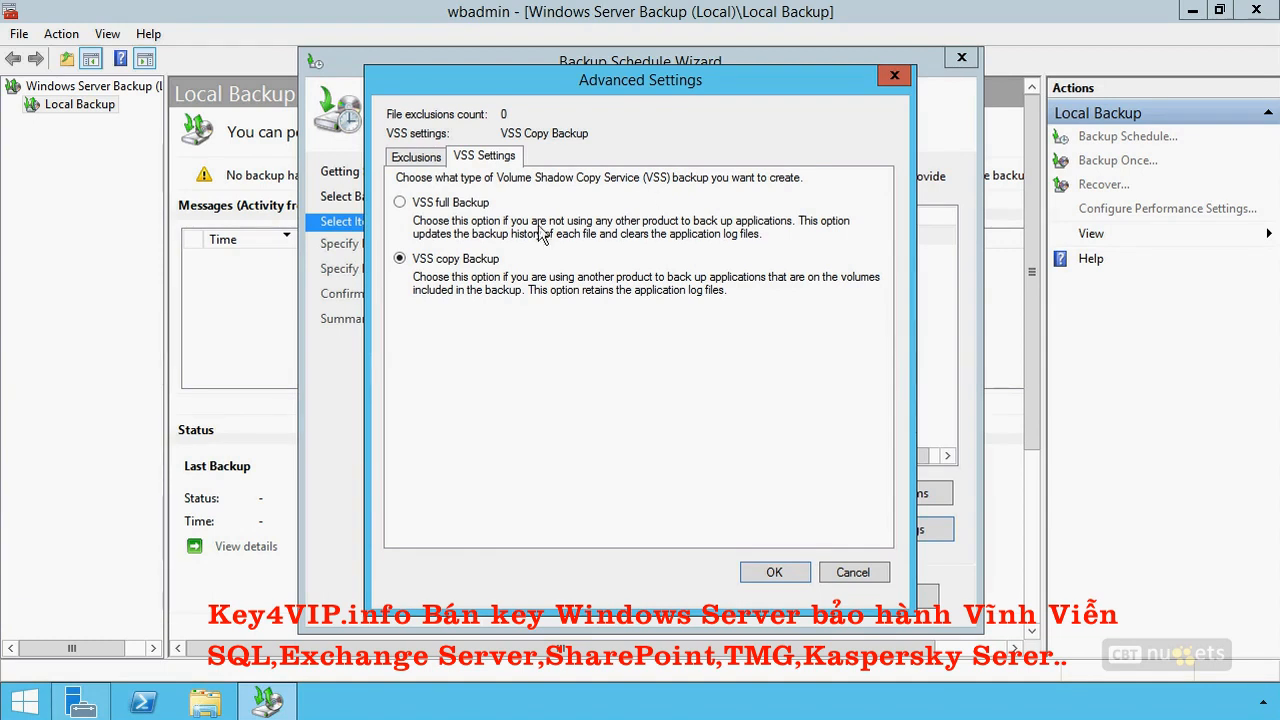
pyautogui.click(452, 203)
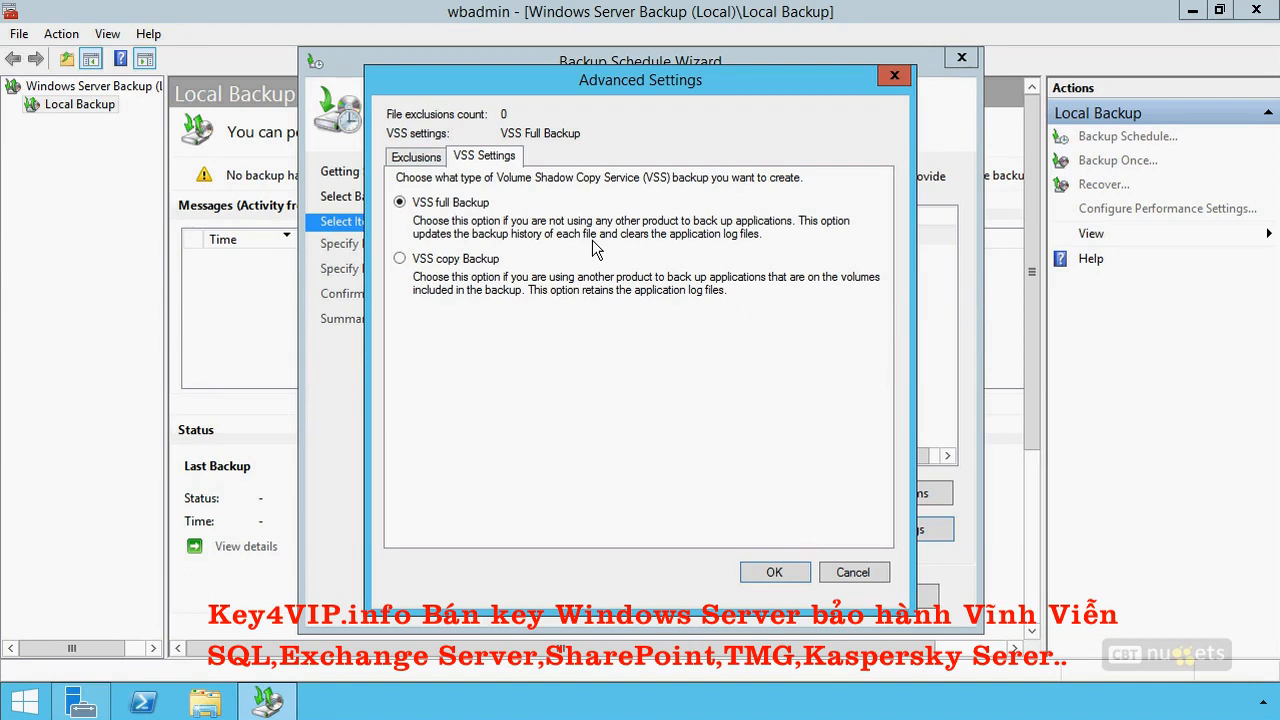
pyautogui.click(486, 259)
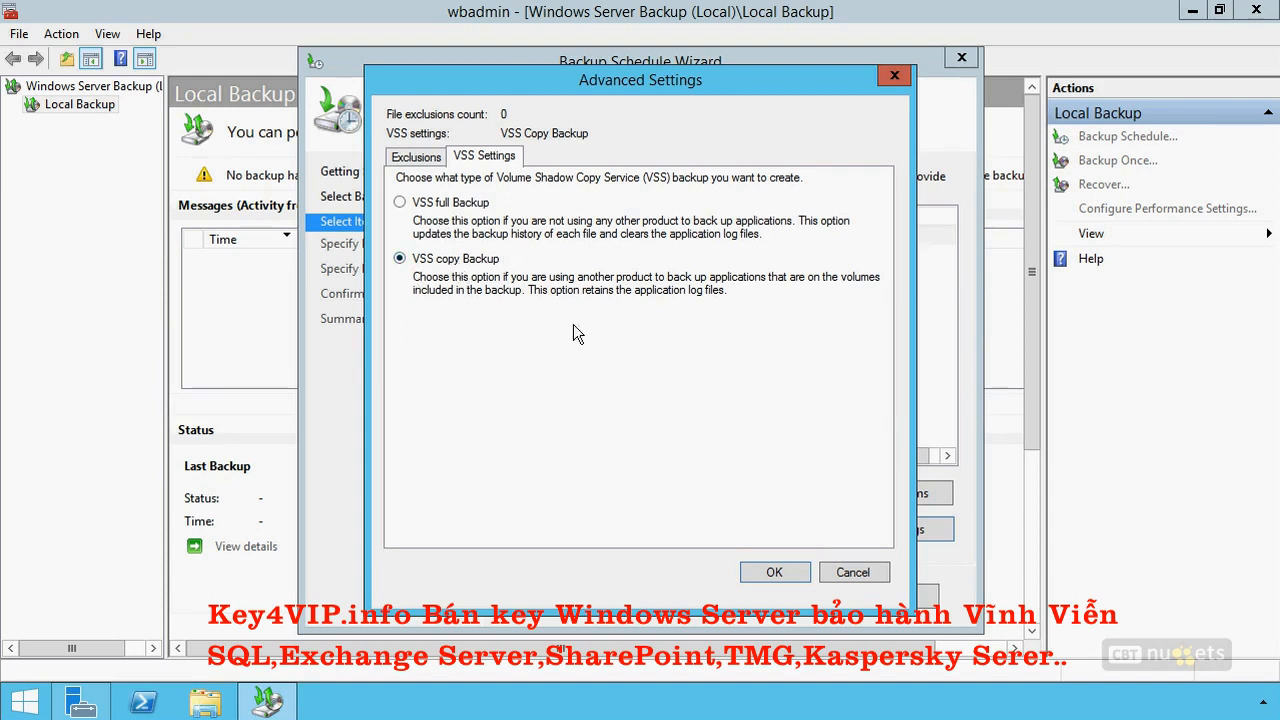
pyautogui.click(850, 574)
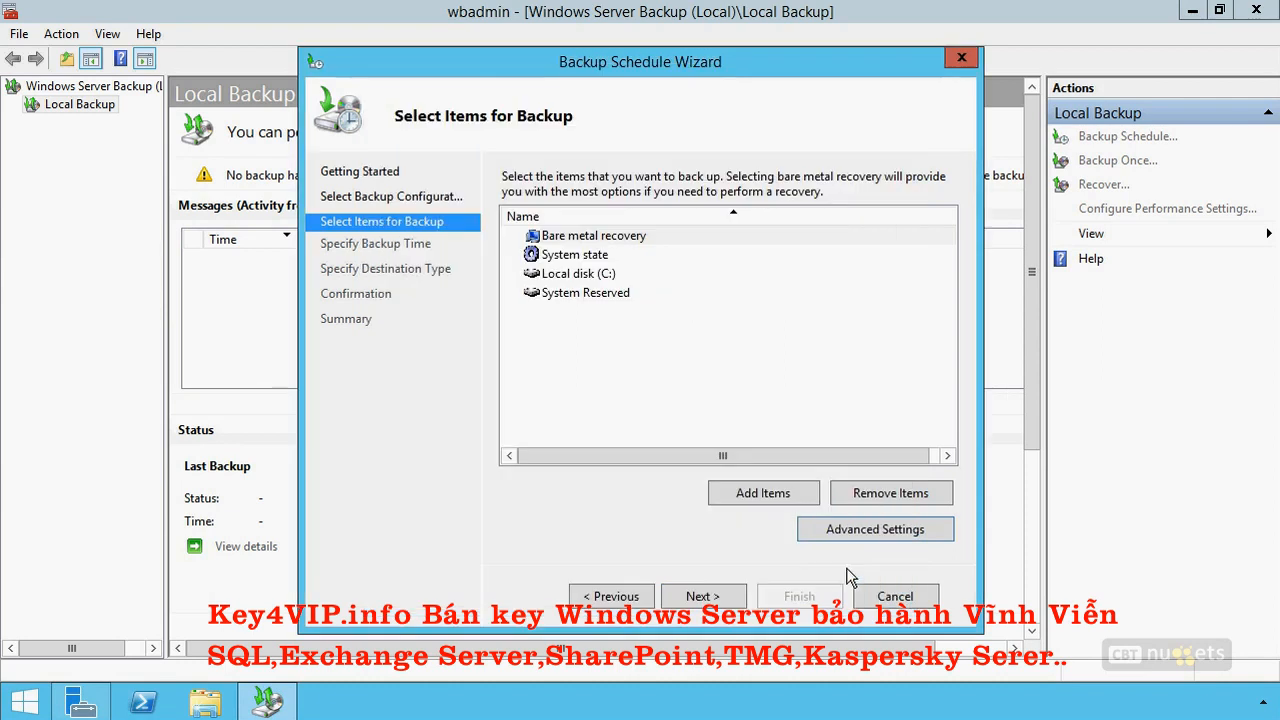
# Accept the backup items and keep the schedule at once a day at 9:00 PM.
pyautogui.click(688, 598)
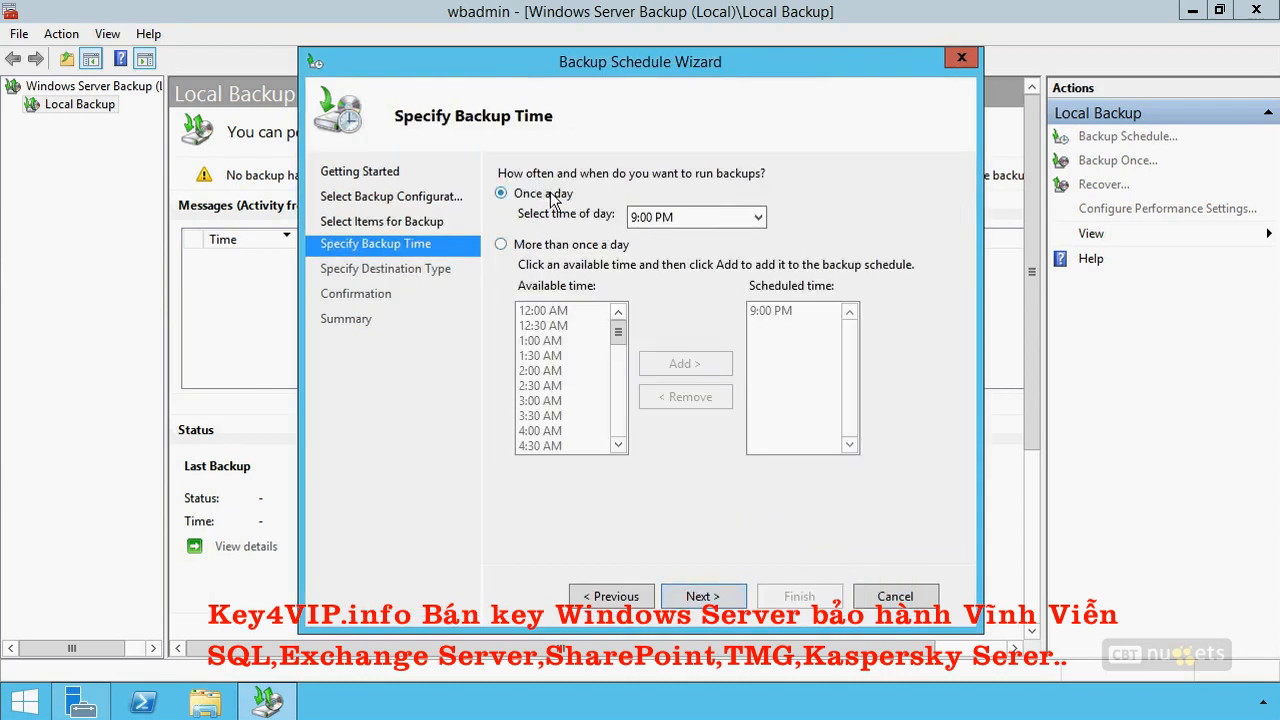
pyautogui.click(704, 598)
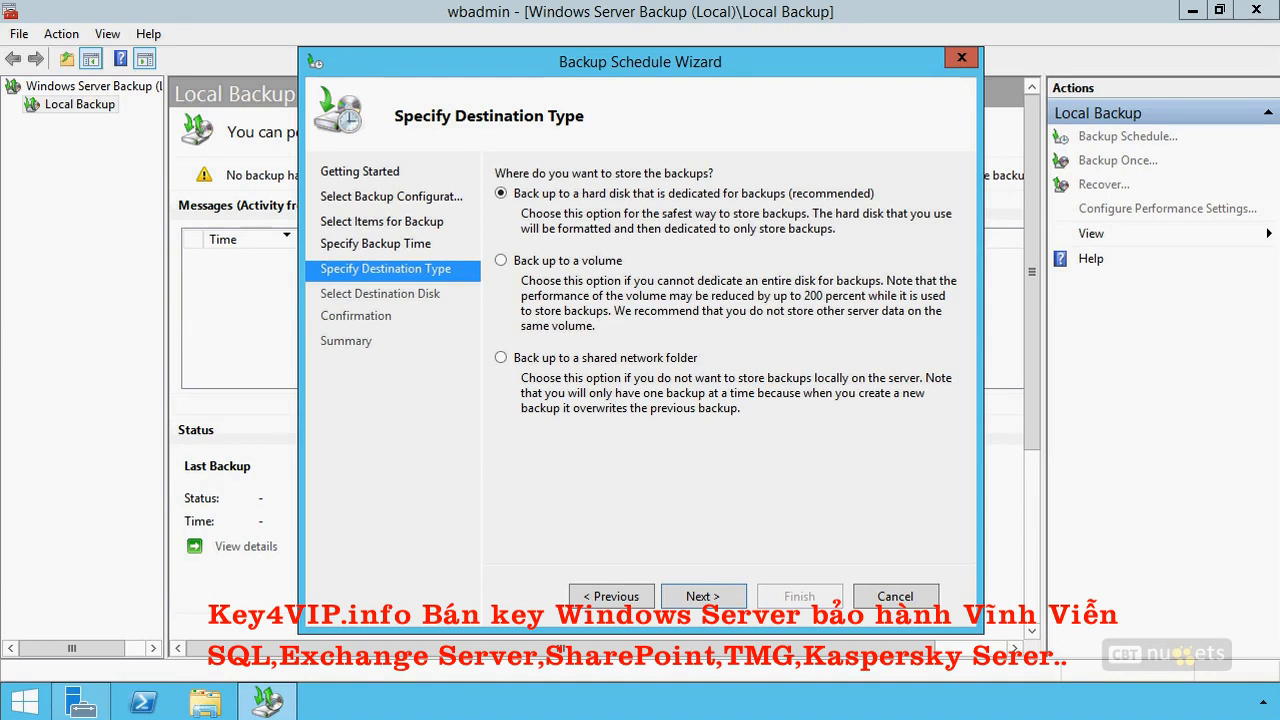
pyautogui.moveTo(471, 205); pyautogui.dragTo(508, 216)
pyautogui.moveTo(508, 304); pyautogui.dragTo(476, 290)
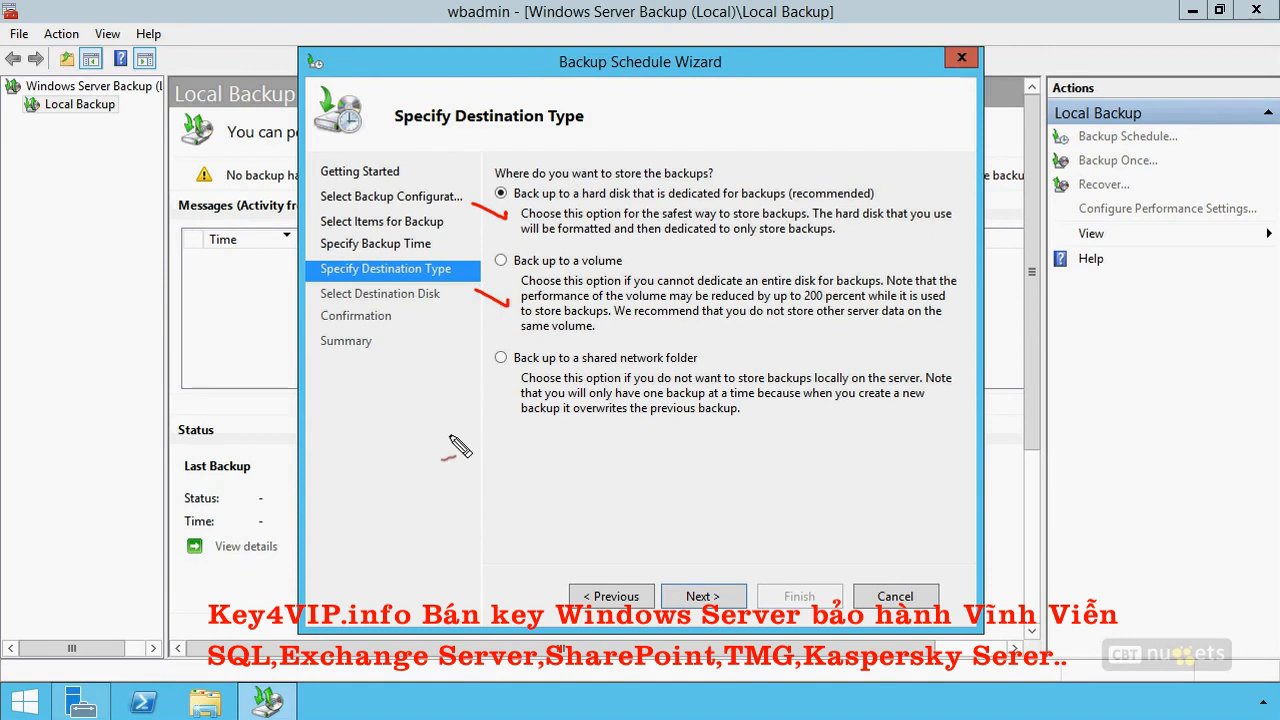
pyautogui.moveTo(466, 376); pyautogui.dragTo(510, 390)
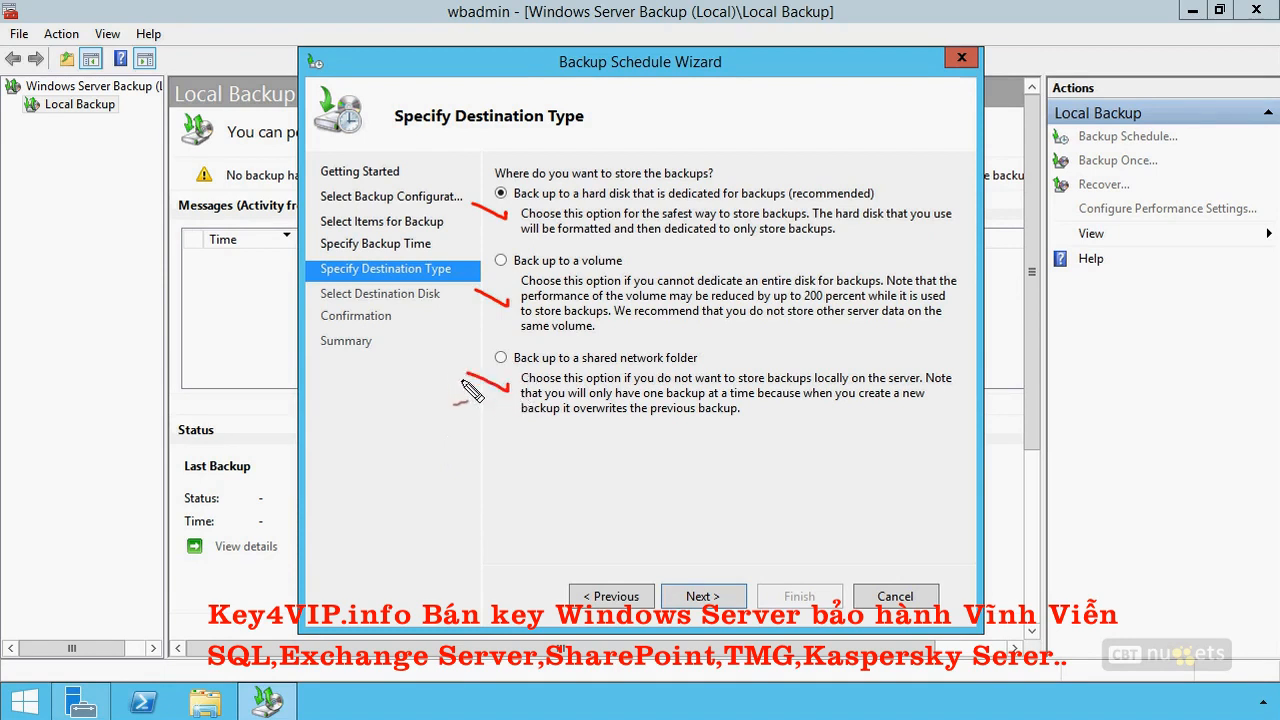
pyautogui.moveTo(545, 404); pyautogui.dragTo(766, 405)
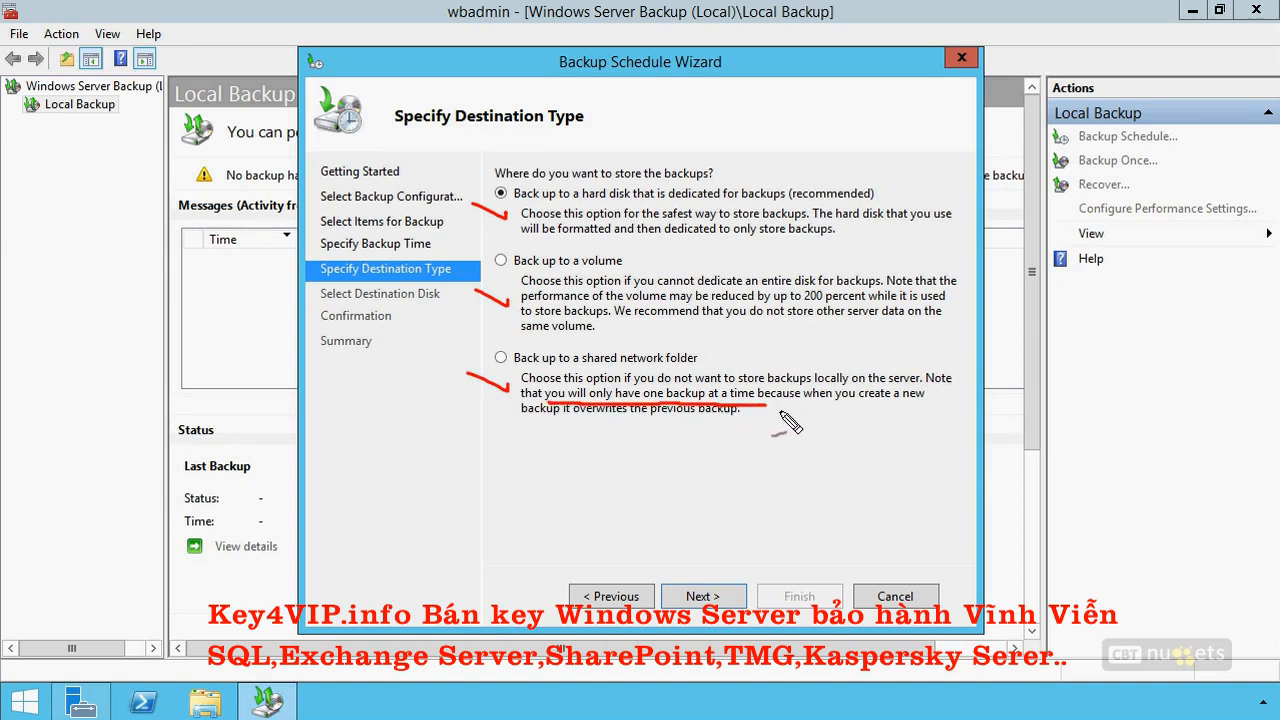
pyautogui.moveTo(862, 406); pyautogui.dragTo(922, 406)
pyautogui.moveTo(532, 423); pyautogui.dragTo(735, 425)
pyautogui.moveTo(662, 346); pyautogui.dragTo(620, 334)
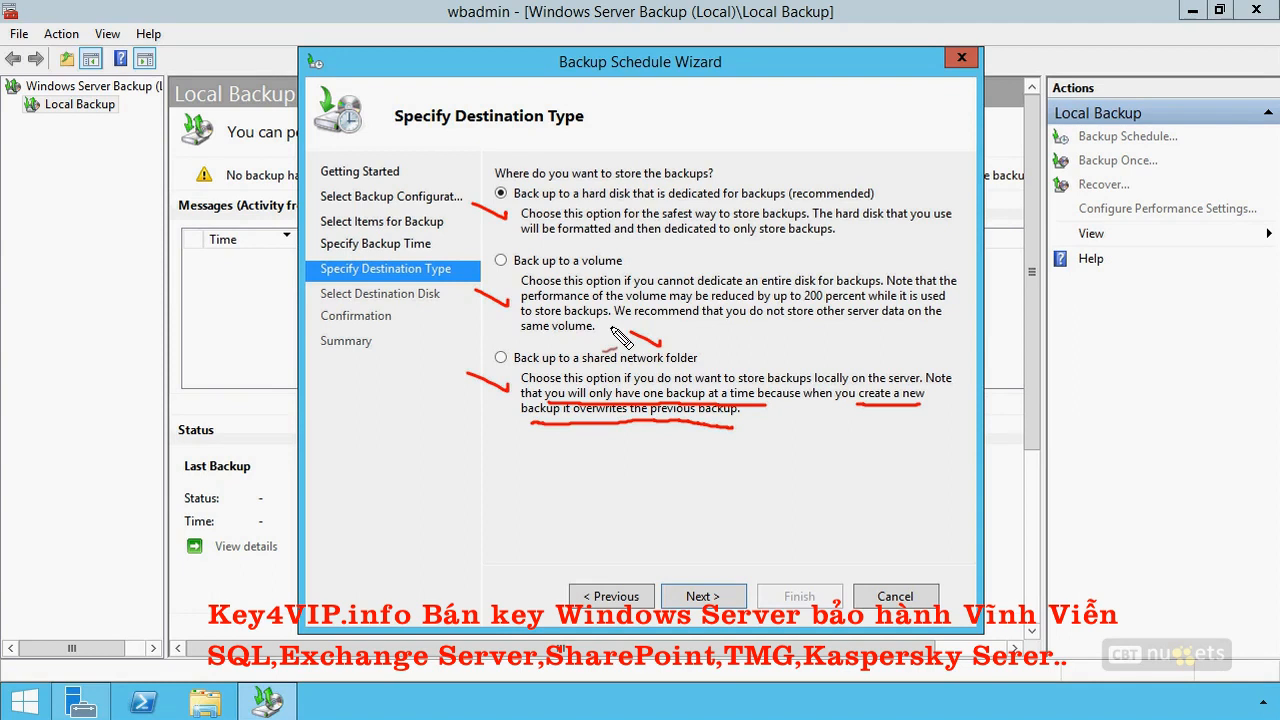
pyautogui.moveTo(800, 185)
pyautogui.mouseDown()
pyautogui.moveTo(755, 173)
pyautogui.moveTo(669, 244)
pyautogui.moveTo(608, 172)
pyautogui.mouseUp()
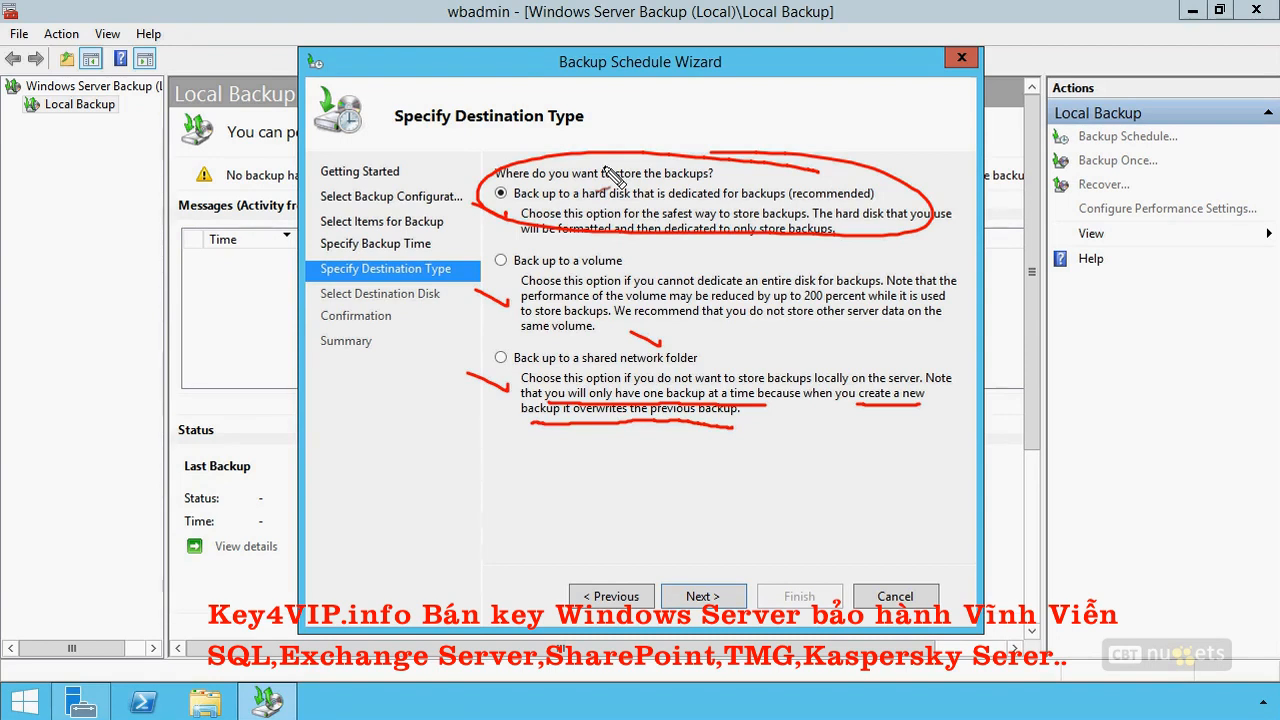
pyautogui.press('Escape')
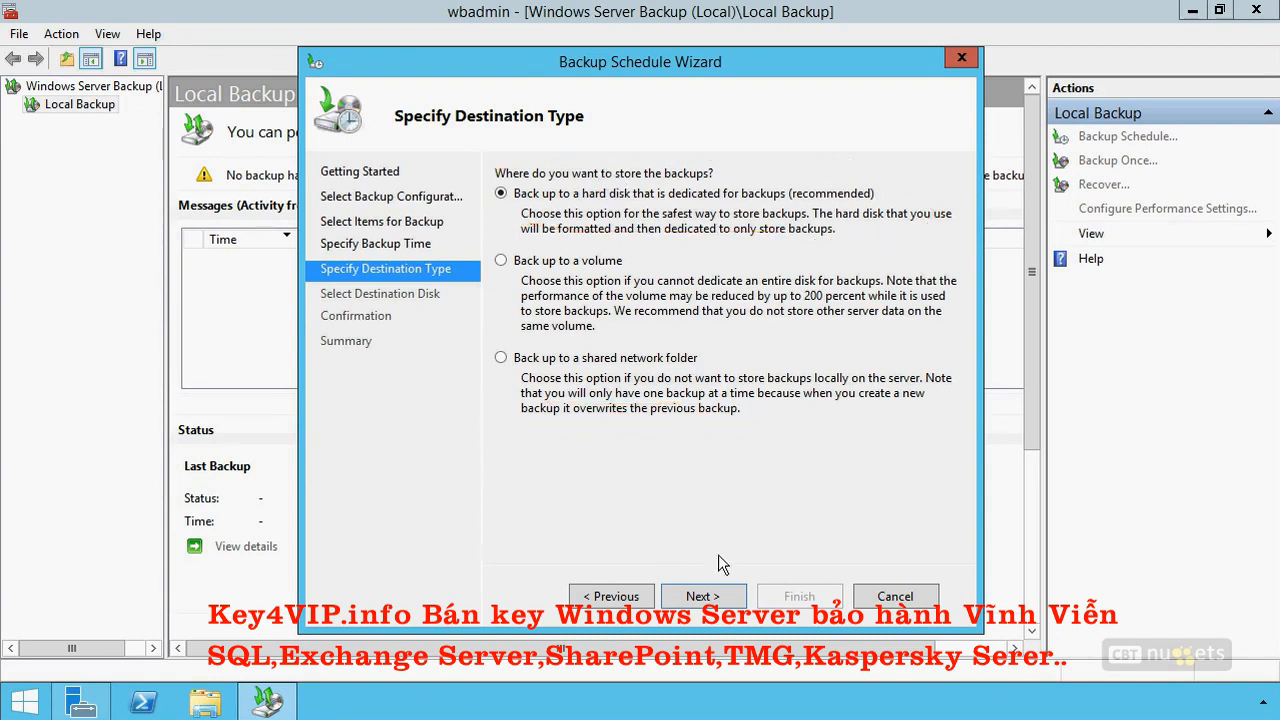
# Check the dedicated hard disk destination, switch to backing up to a volume, and cancel the backup schedule.
pyautogui.click(700, 594)
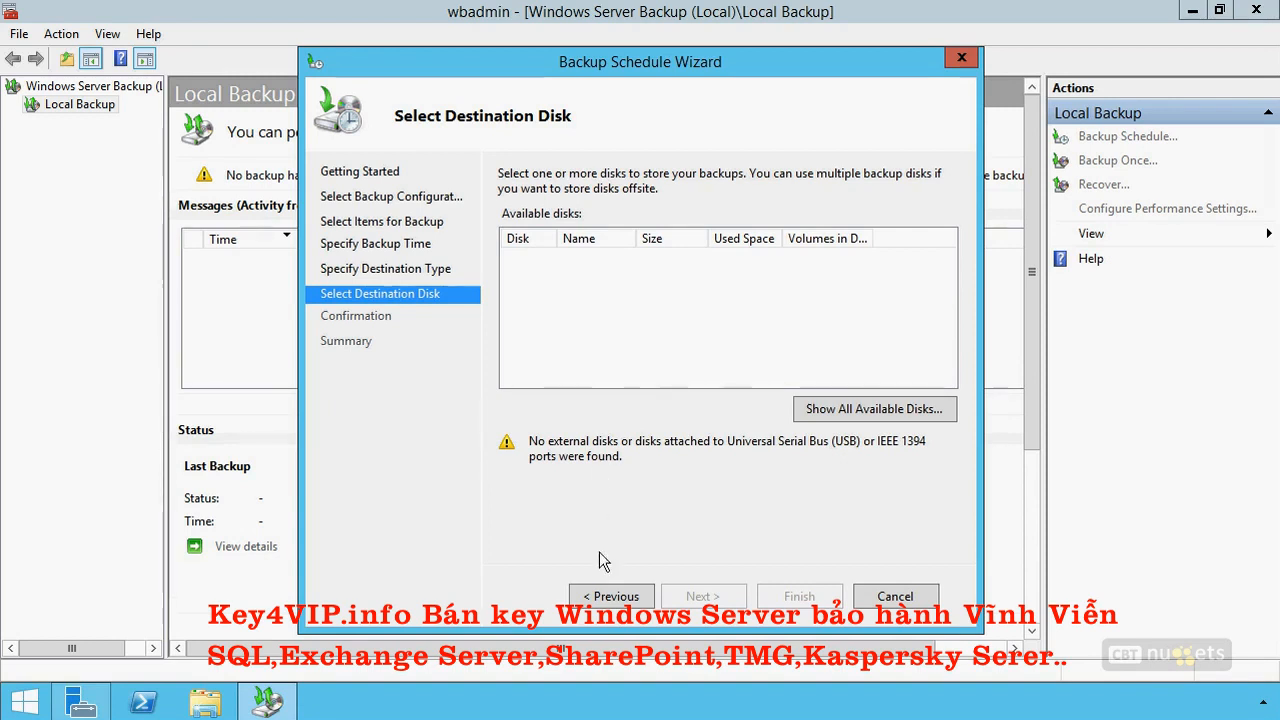
pyautogui.click(614, 597)
pyautogui.click(575, 260)
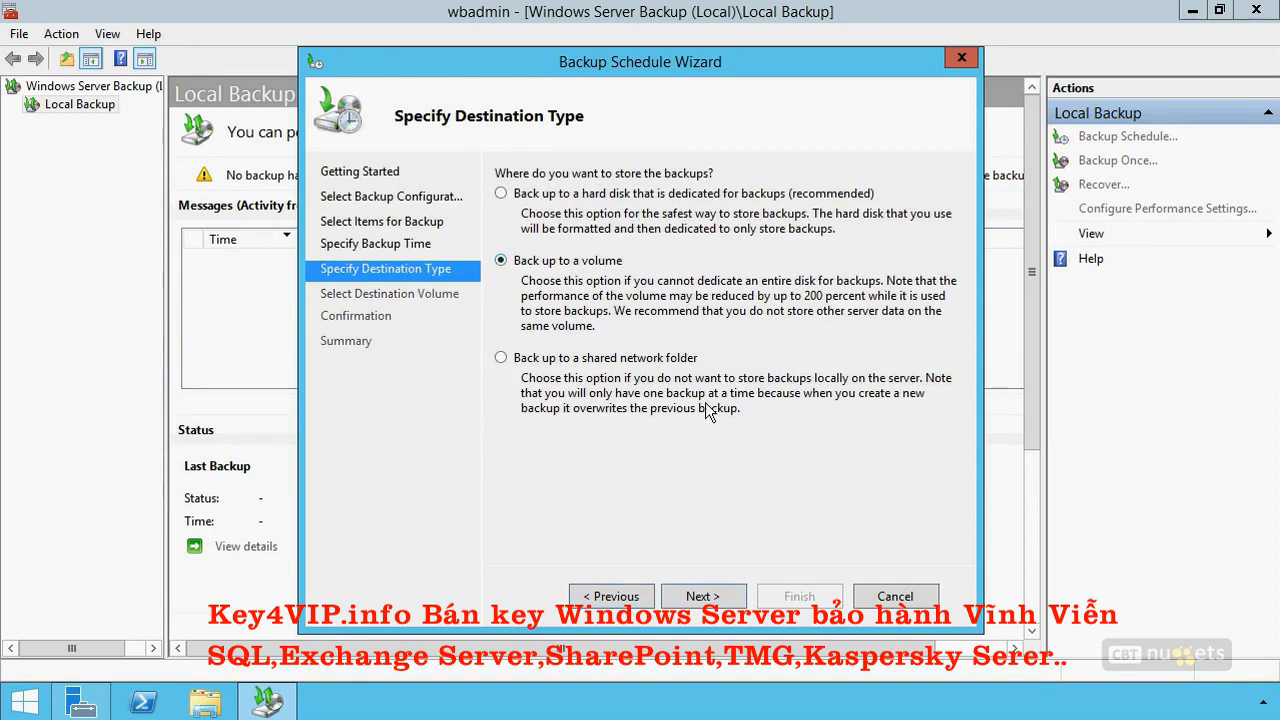
pyautogui.click(704, 597)
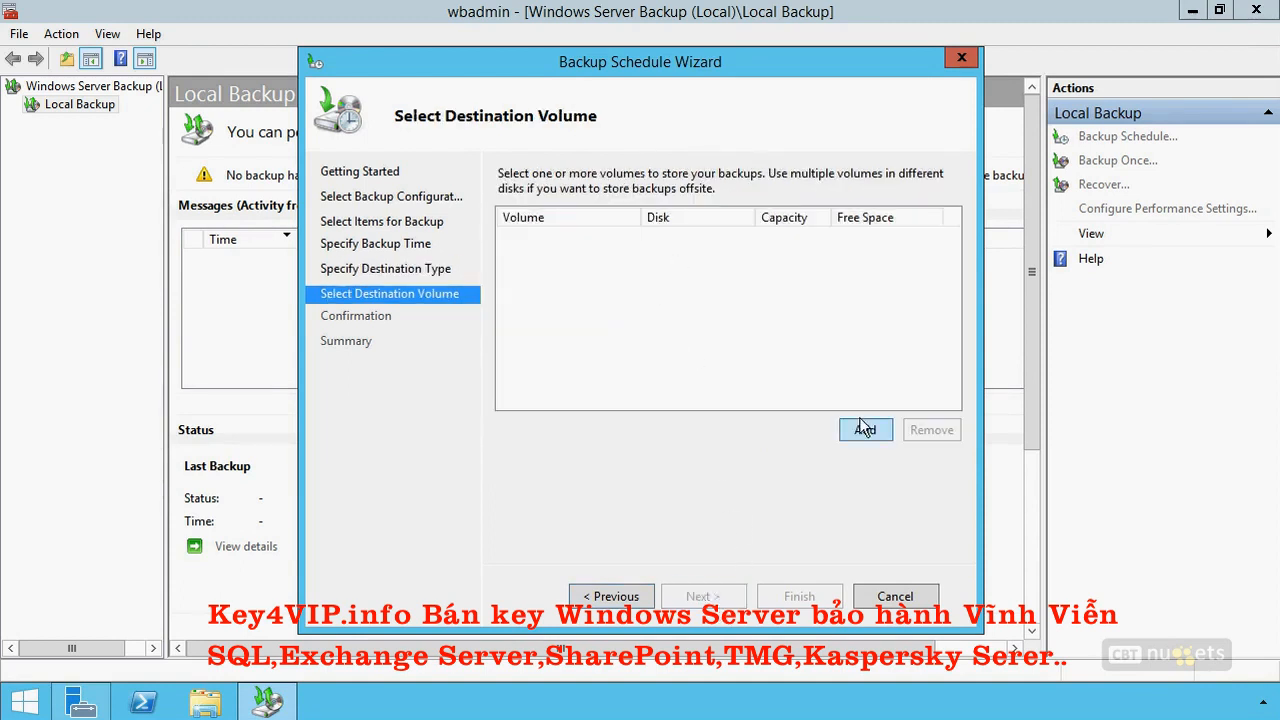
pyautogui.click(879, 598)
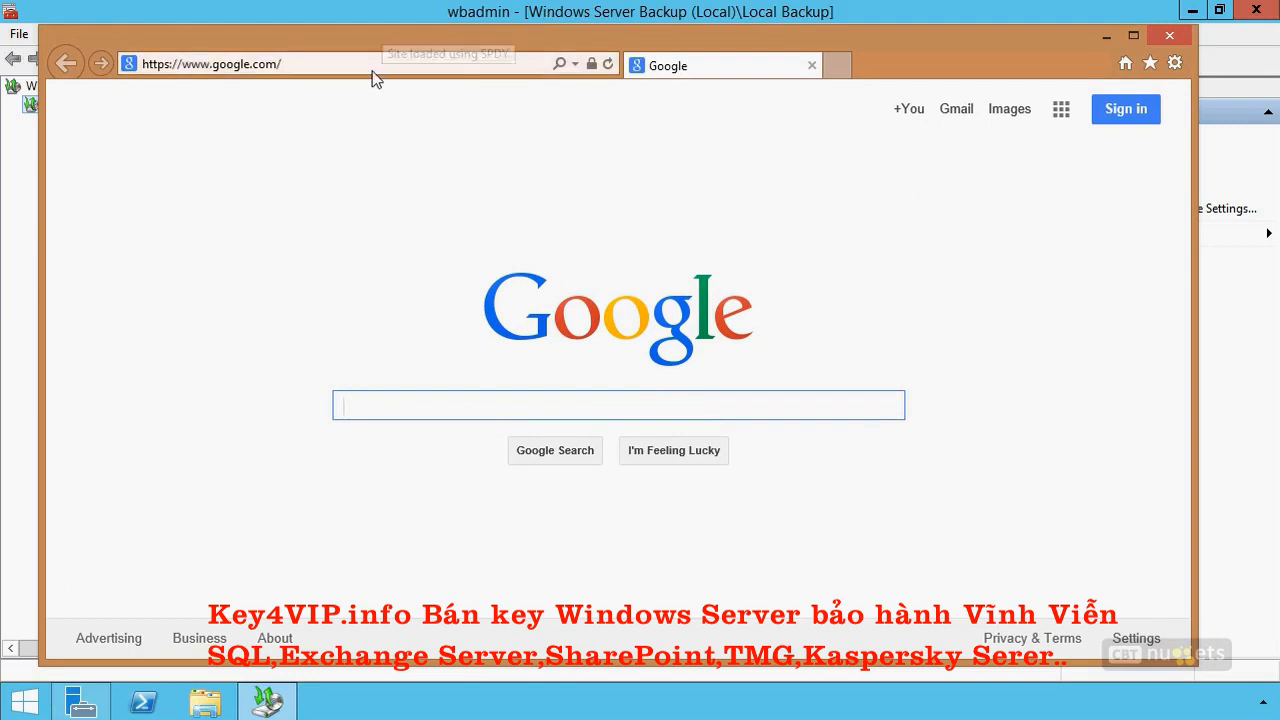
# In the web browser, search Google for "windows azure" and open the Microsoft Azure account page.
pyautogui.write('window')
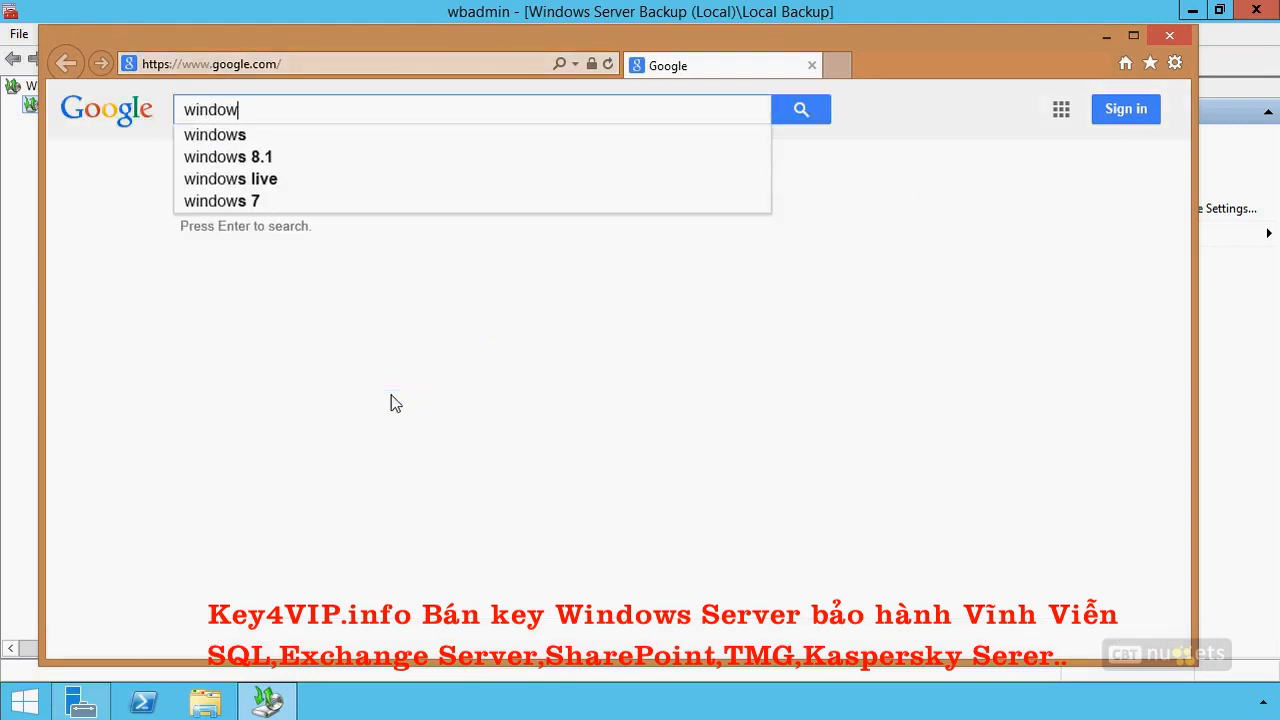
pyautogui.write('s azure')
pyautogui.press('Return')
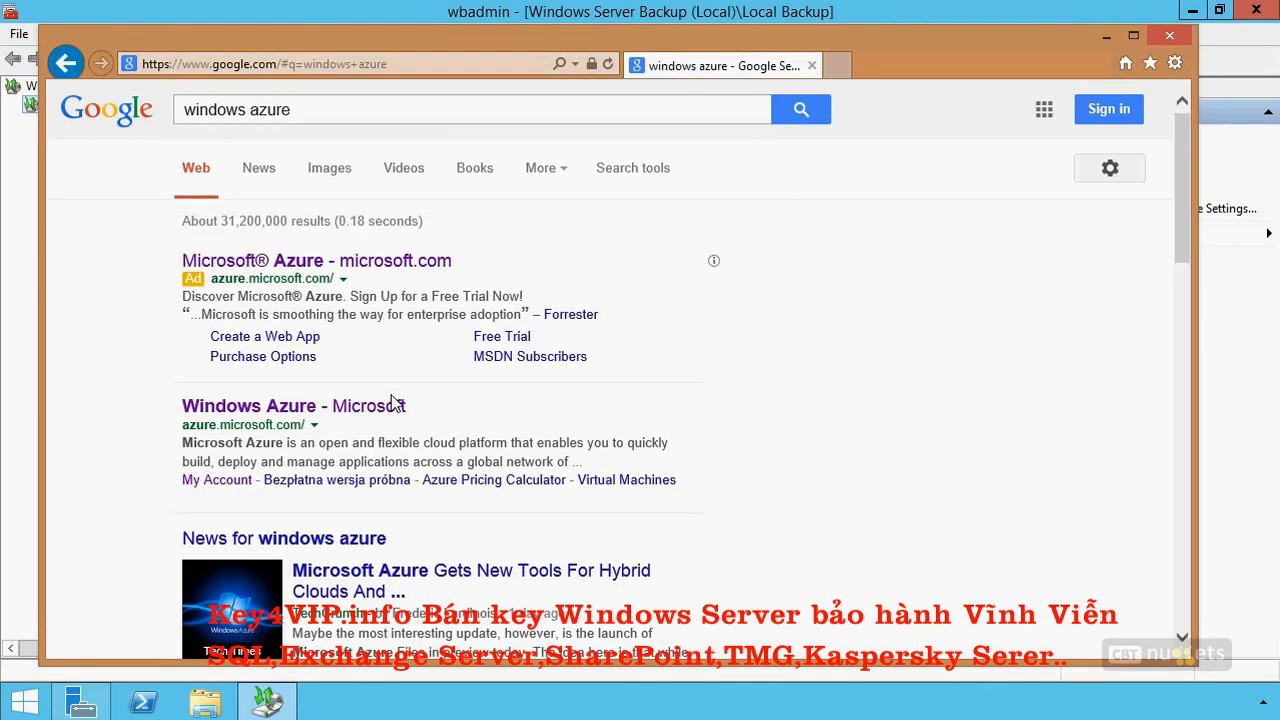
pyautogui.click(391, 405)
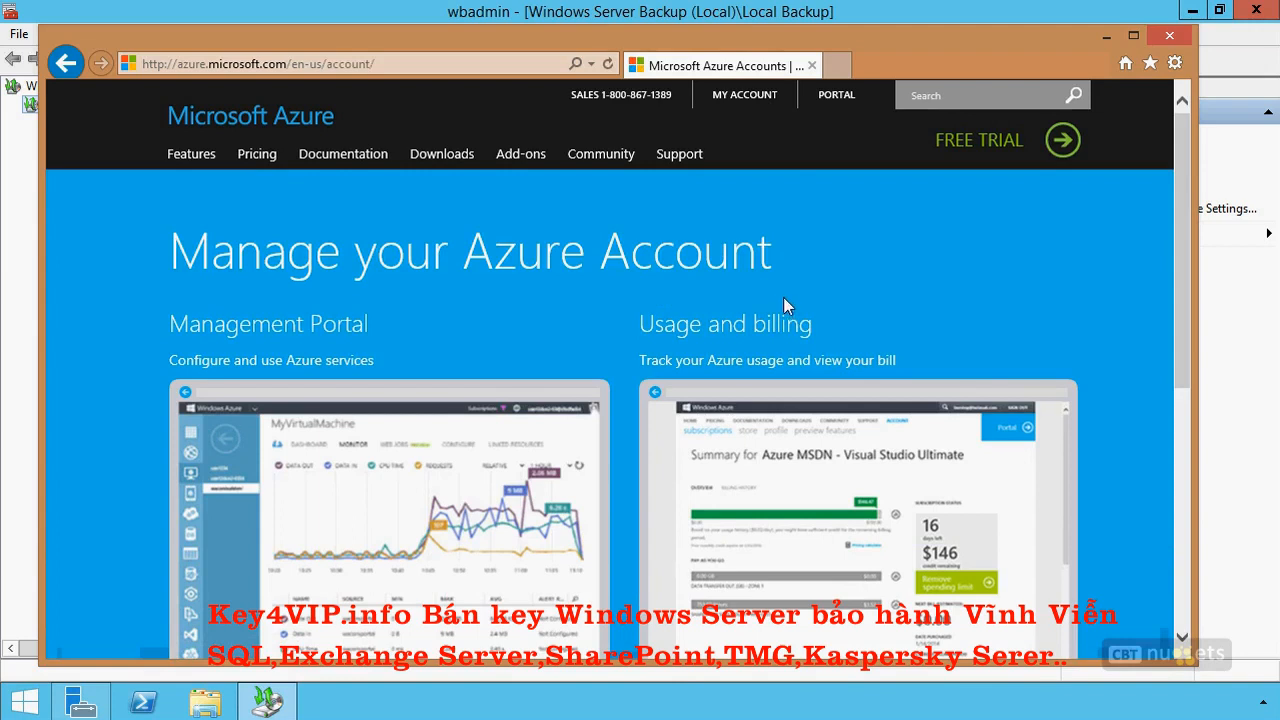
# Open the Azure Management Portal and display its recovery services.
pyautogui.scroll(-2, 300, 560)
pyautogui.click(334, 552)
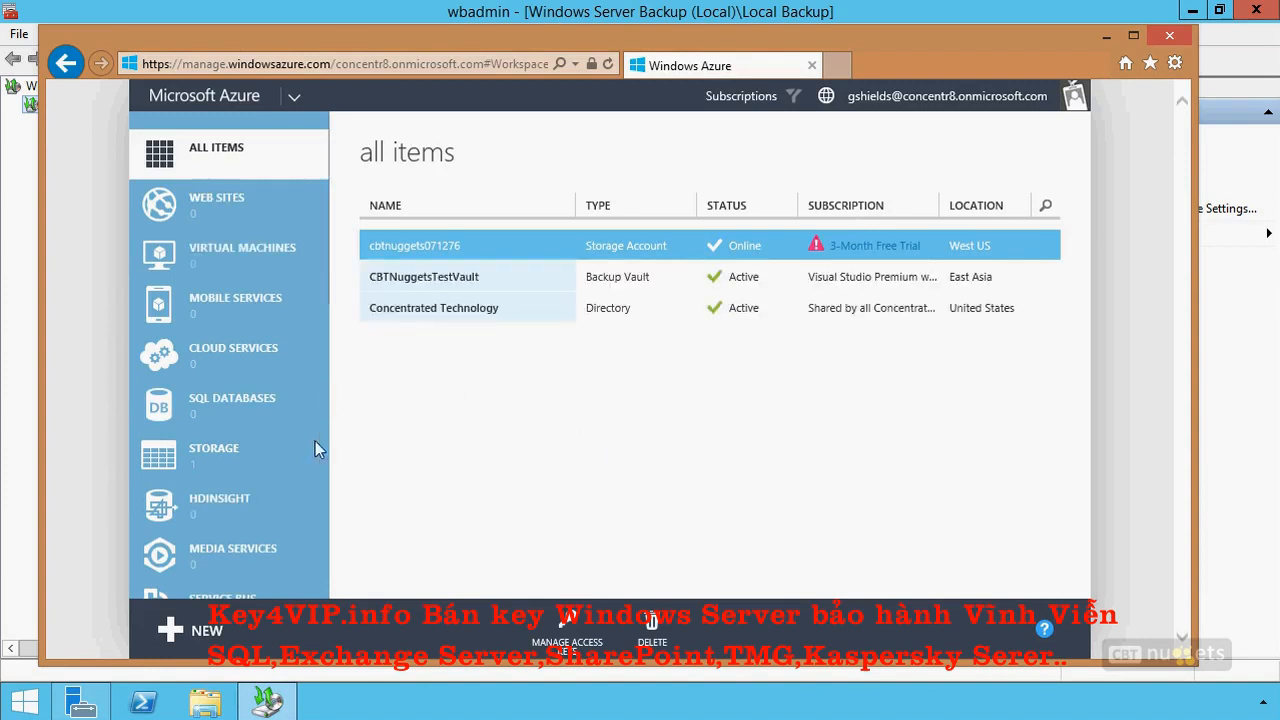
pyautogui.click(498, 286)
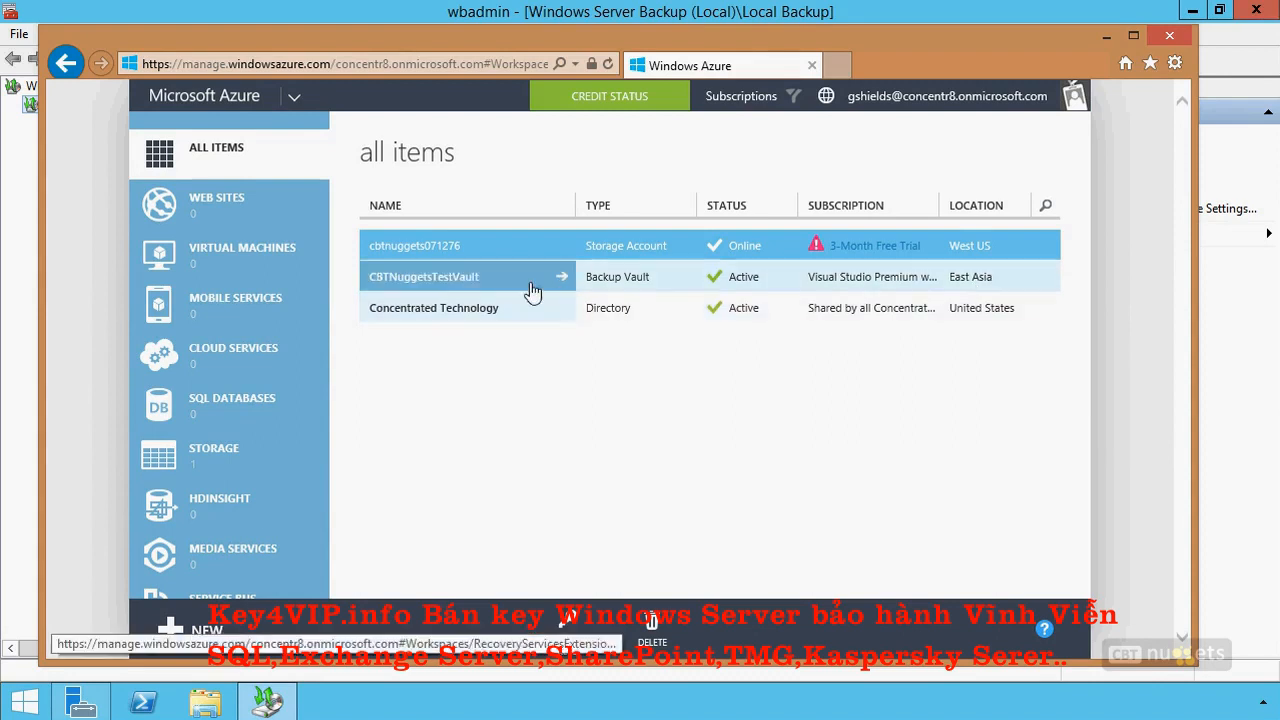
pyautogui.scroll(-2, 256, 420)
pyautogui.scroll(-2, 256, 420)
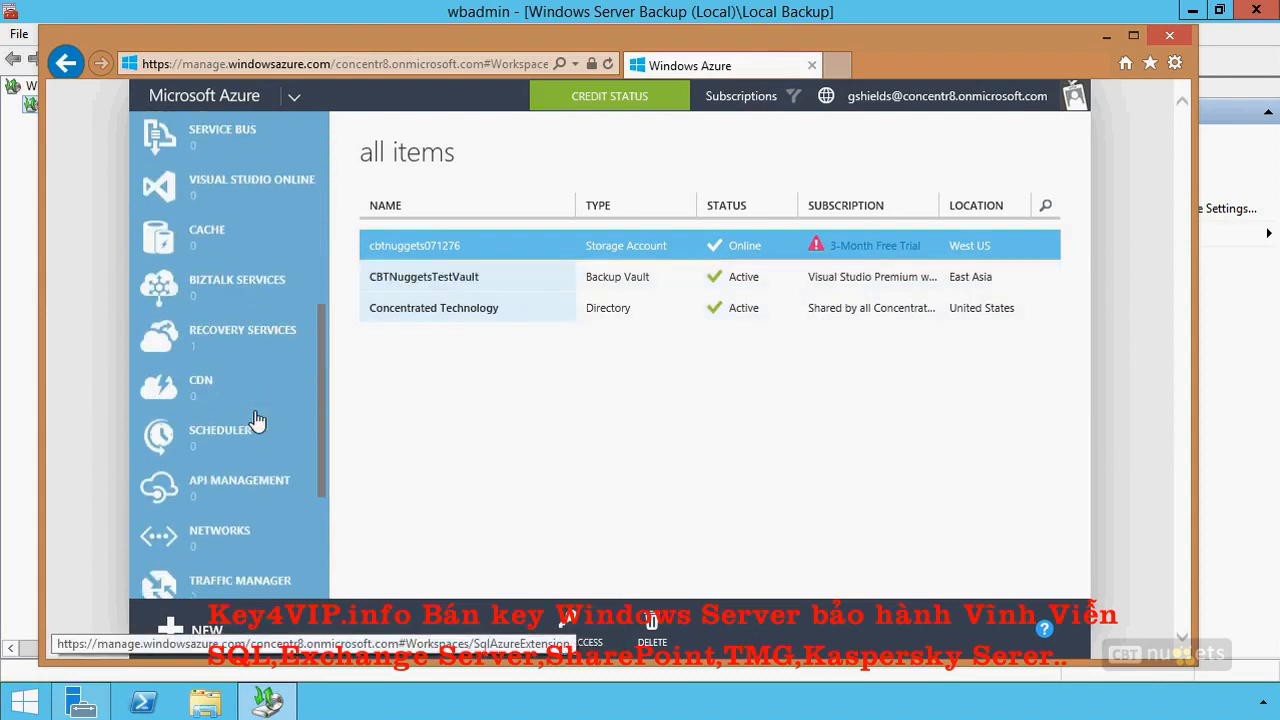
pyautogui.click(250, 336)
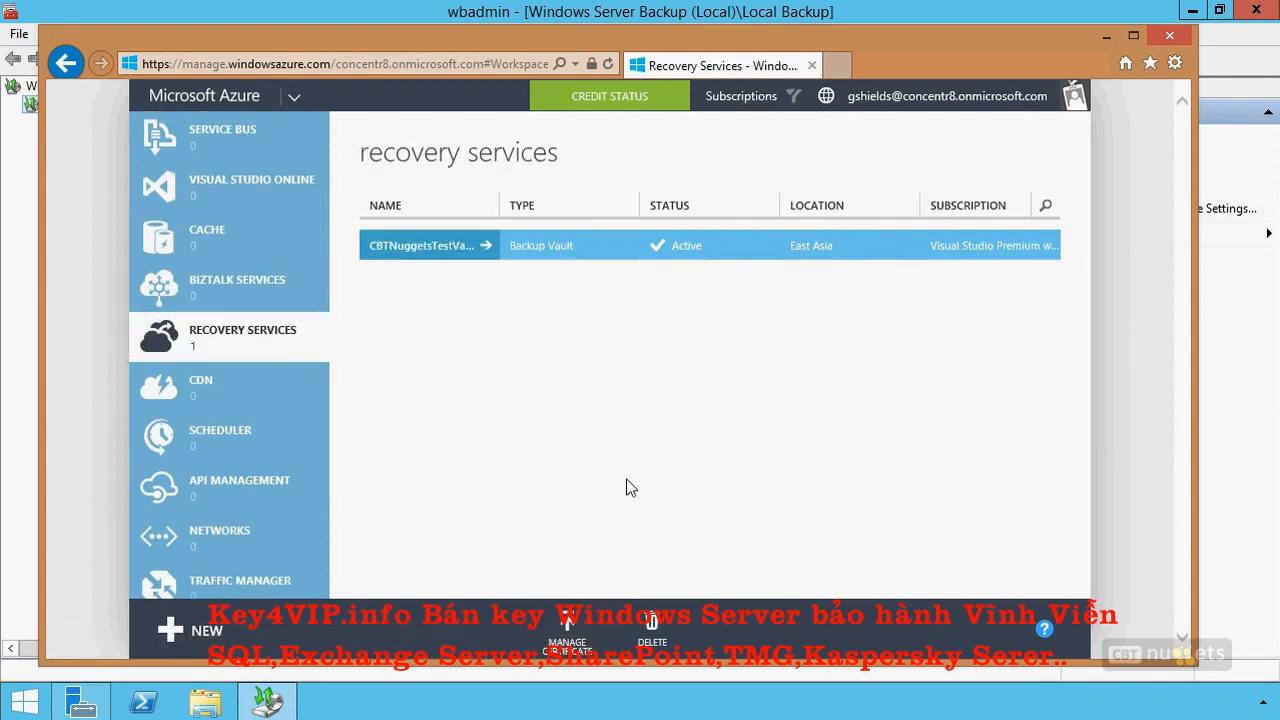
# Review the region and subscription choices for quick-creating a backup vault under recovery services, and close the form without creating a vault.
pyautogui.click(214, 626)
pyautogui.click(194, 391)
pyautogui.click(465, 375)
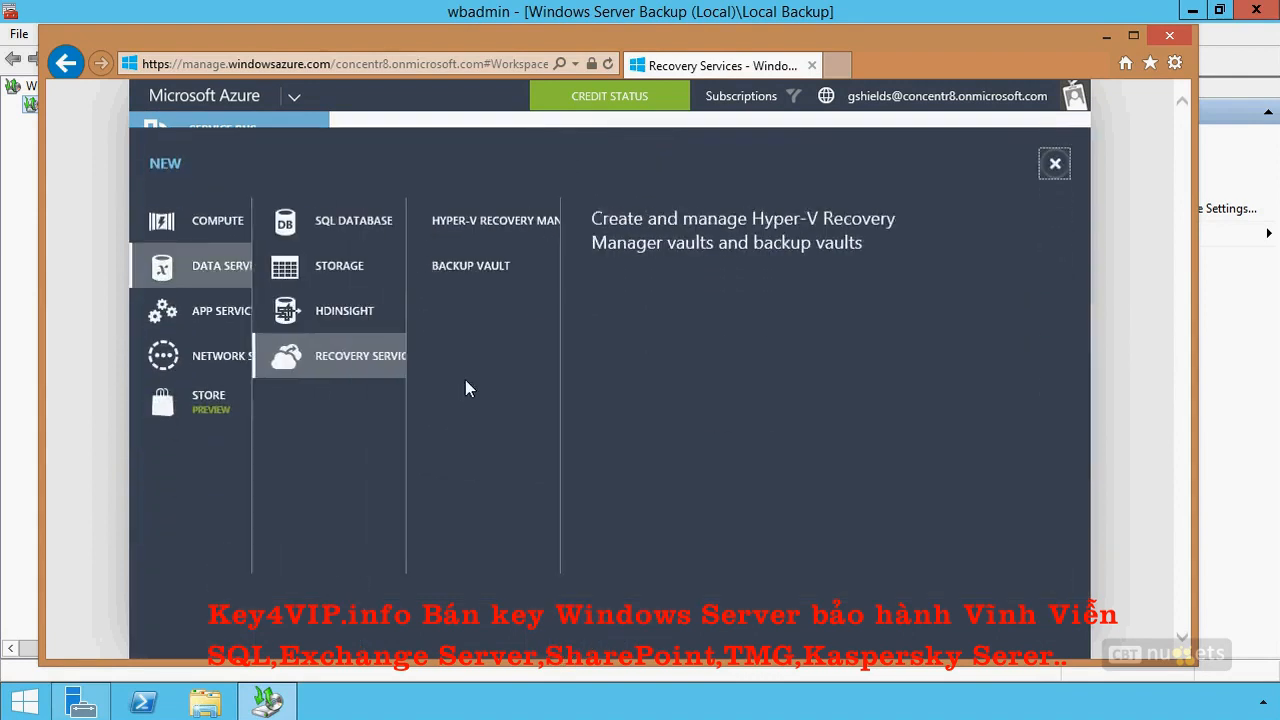
pyautogui.click(514, 268)
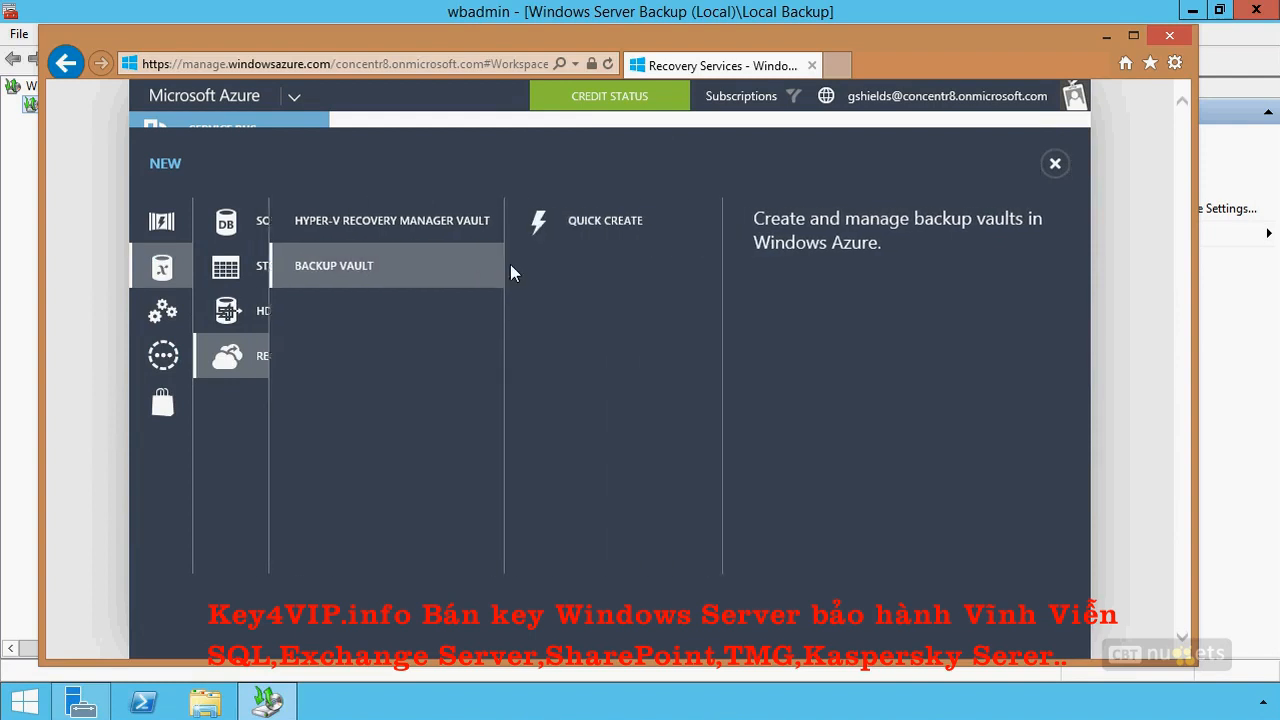
pyautogui.click(566, 228)
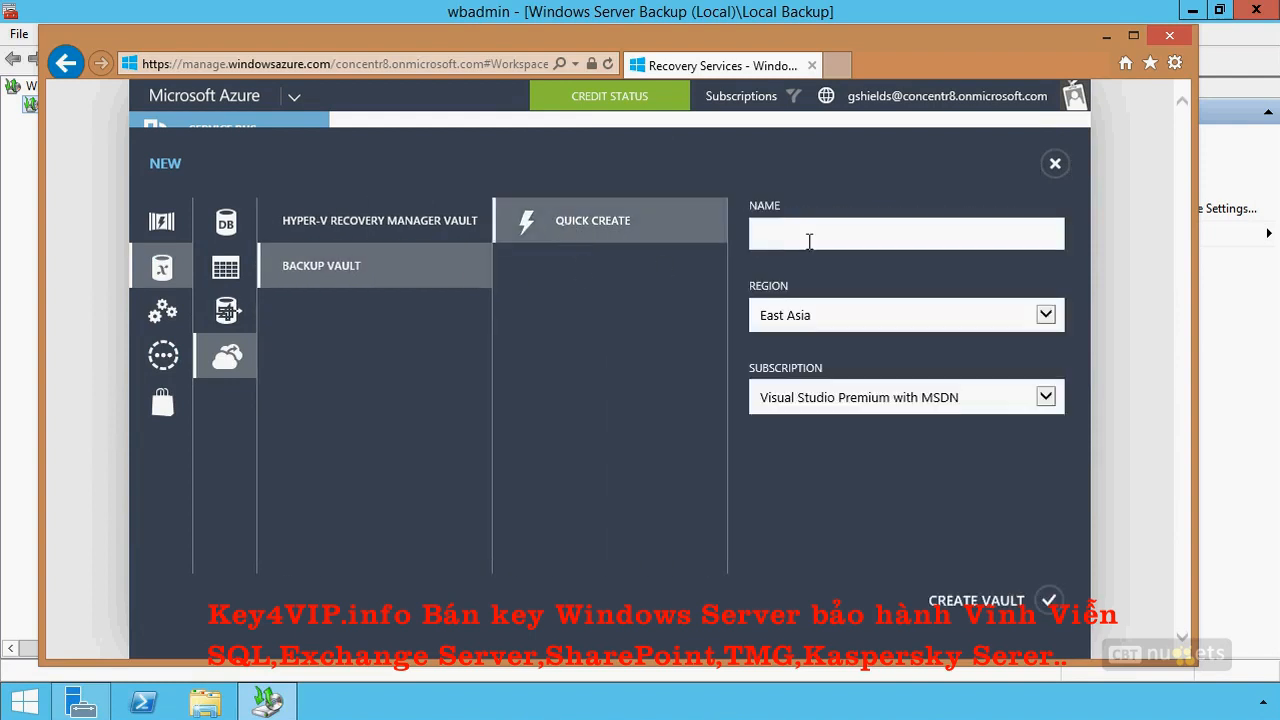
pyautogui.click(853, 320)
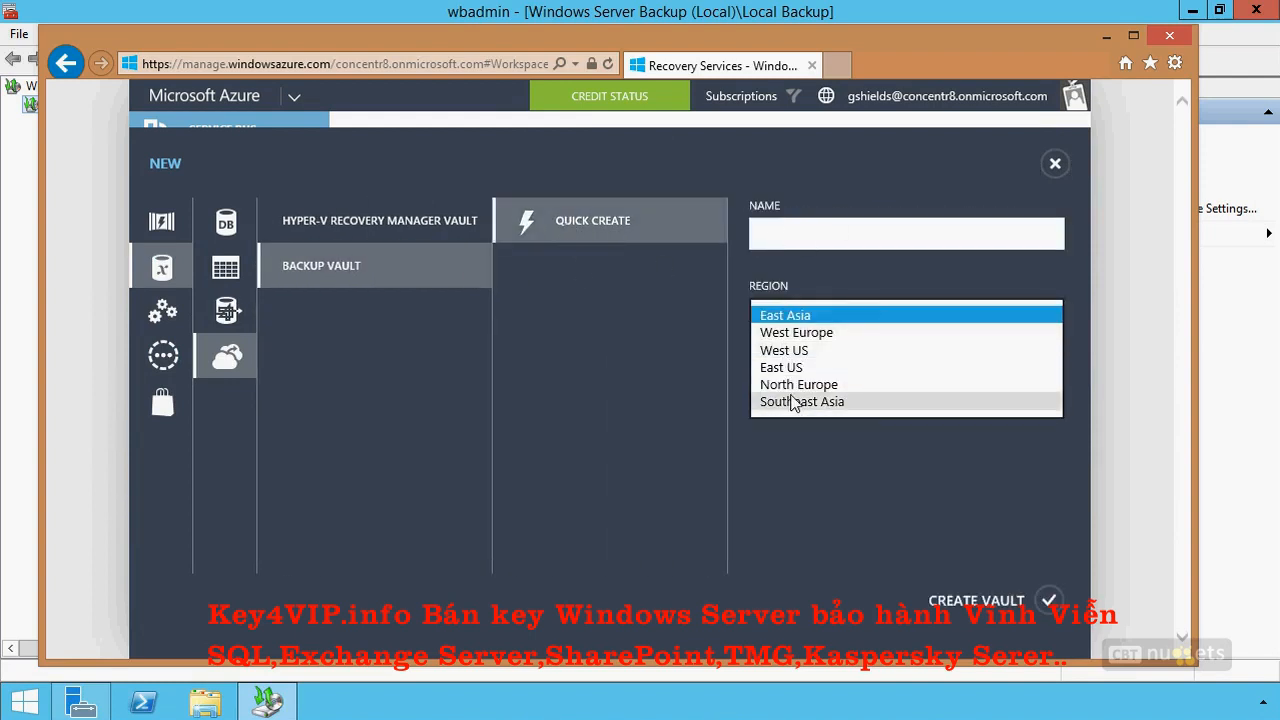
pyautogui.click(803, 315)
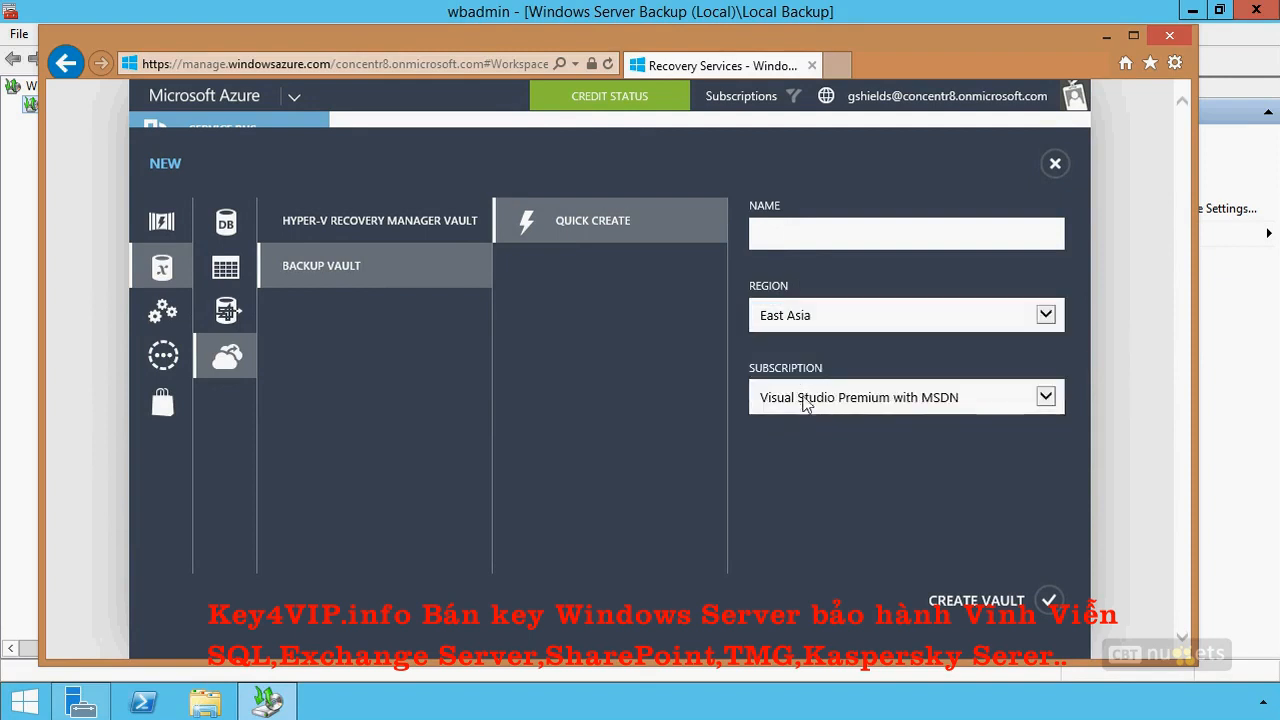
pyautogui.click(838, 398)
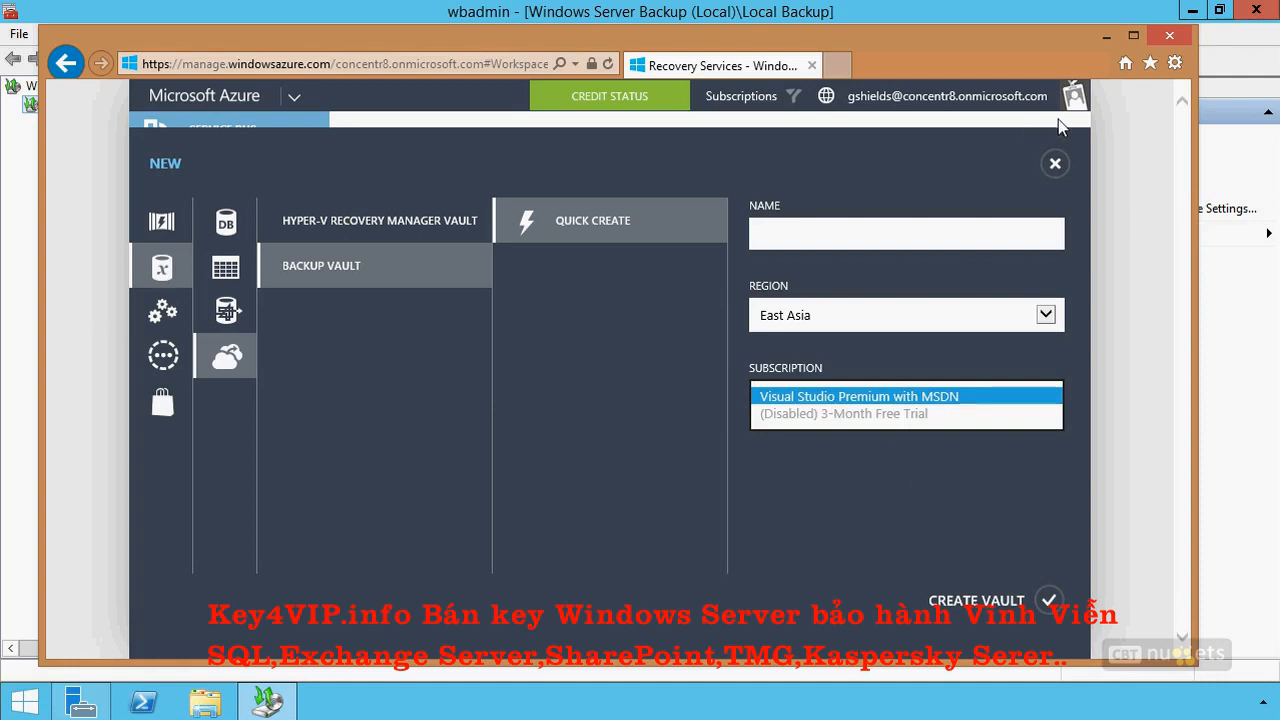
pyautogui.click(1055, 163)
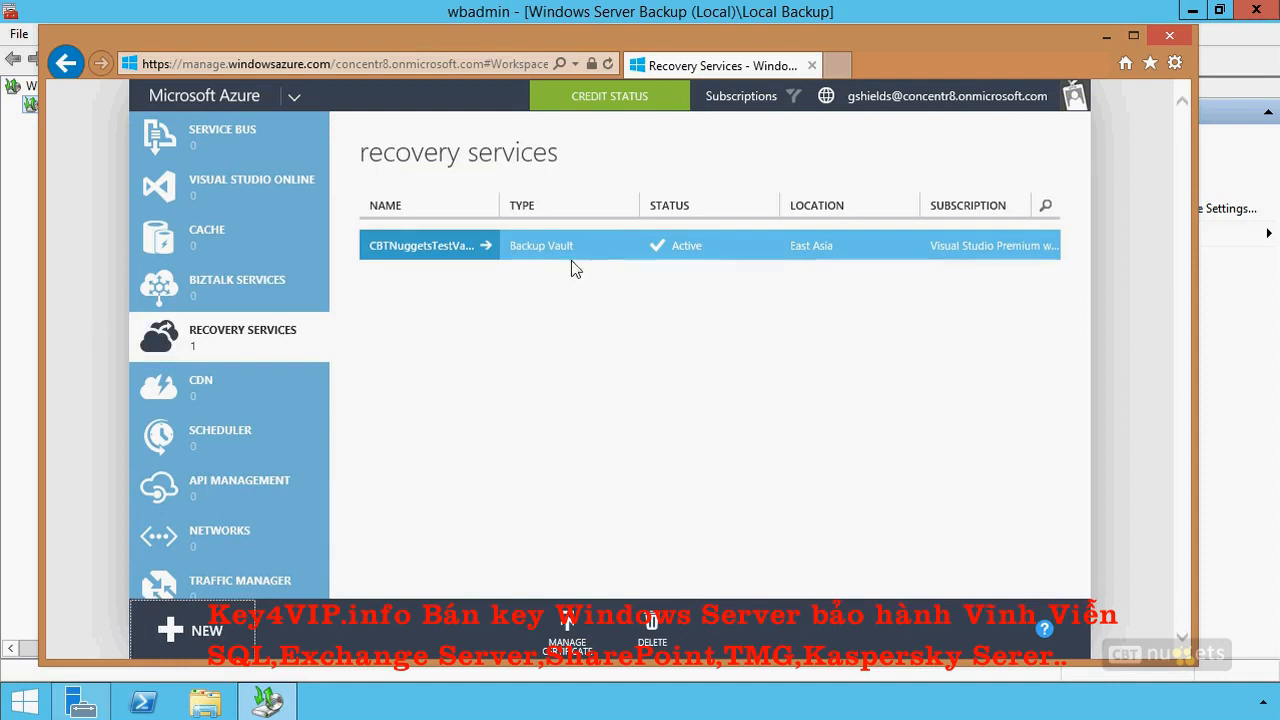
# Check the certificate management option for the existing backup vault, dismiss it, and open the vault's quick start page.
pyautogui.rightClick(603, 241)
pyautogui.doubleClick(799, 359)
pyautogui.click(567, 628)
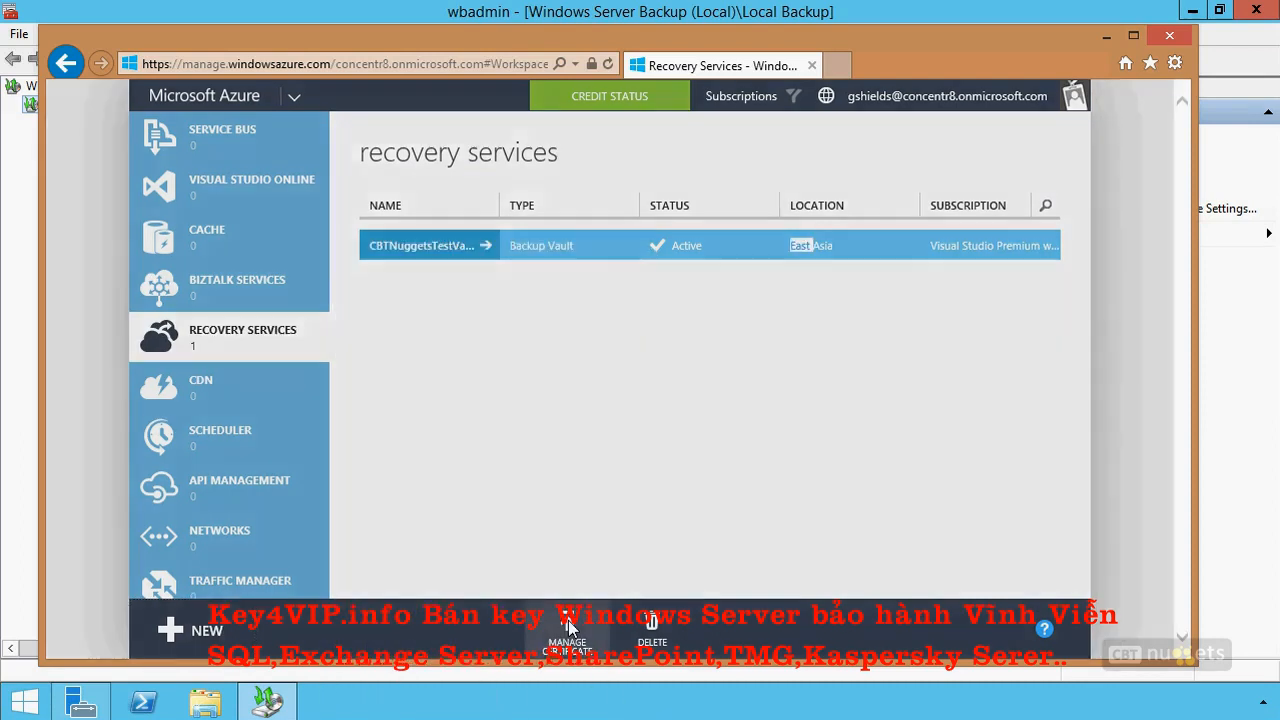
pyautogui.click(840, 213)
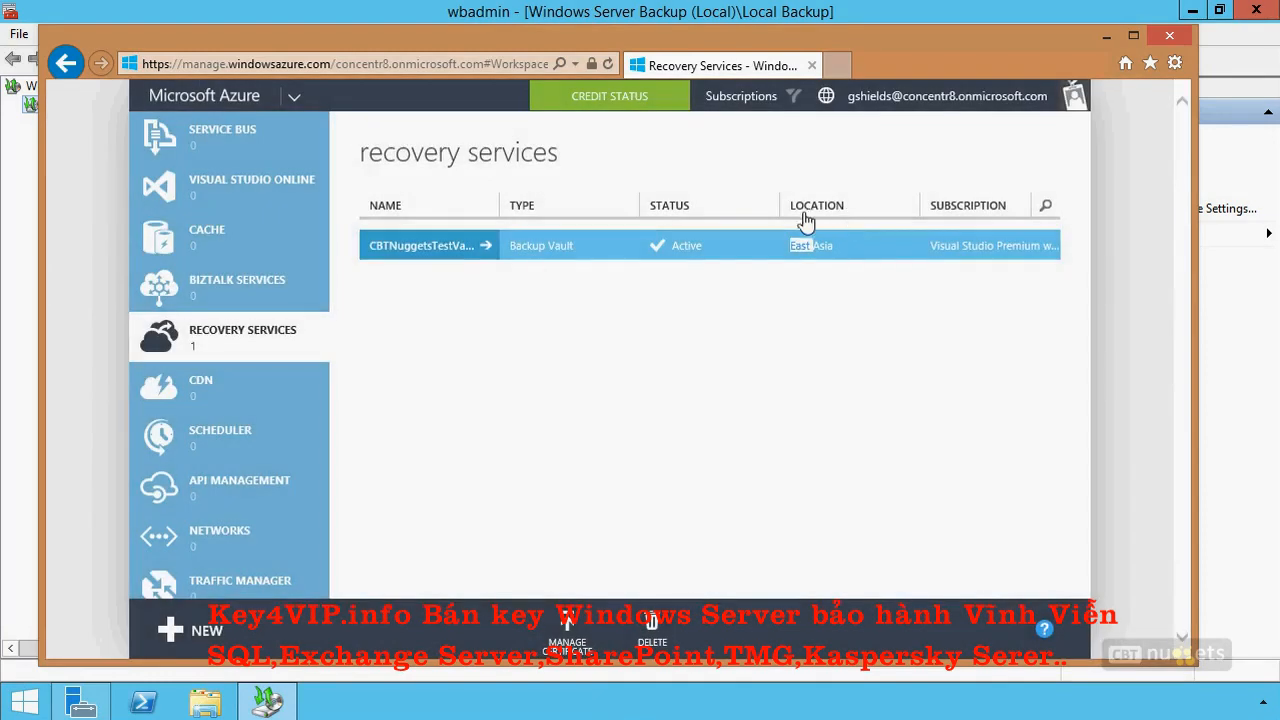
pyautogui.doubleClick(527, 246)
pyautogui.click(485, 245)
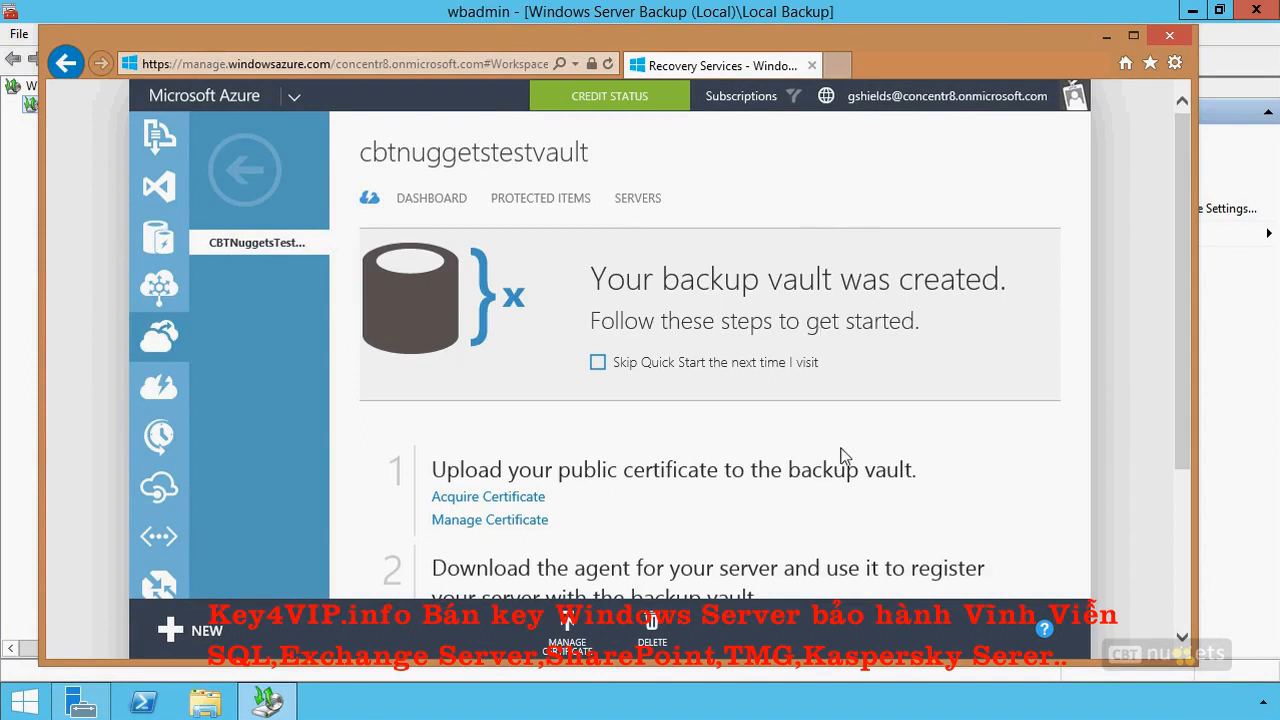
# Open the certificate acquisition help for the vault and review the certificate requirements for vaults.
pyautogui.scroll(-3, 843, 452)
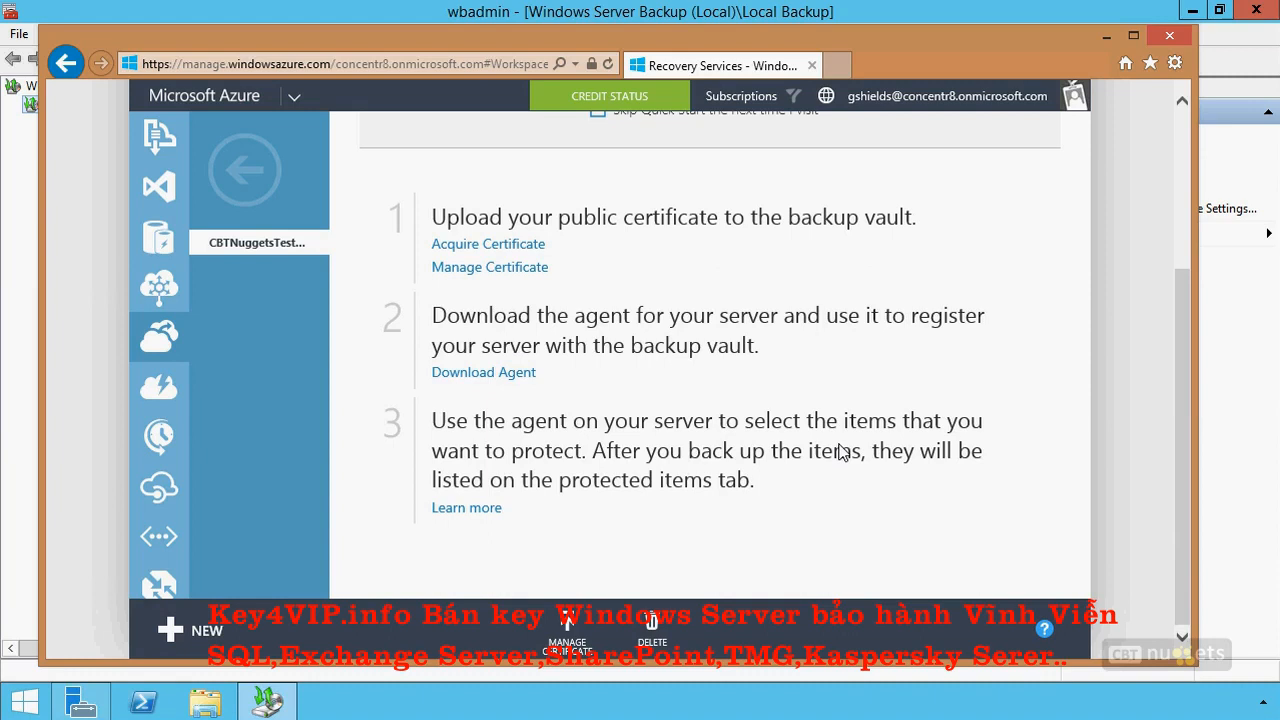
pyautogui.click(519, 244)
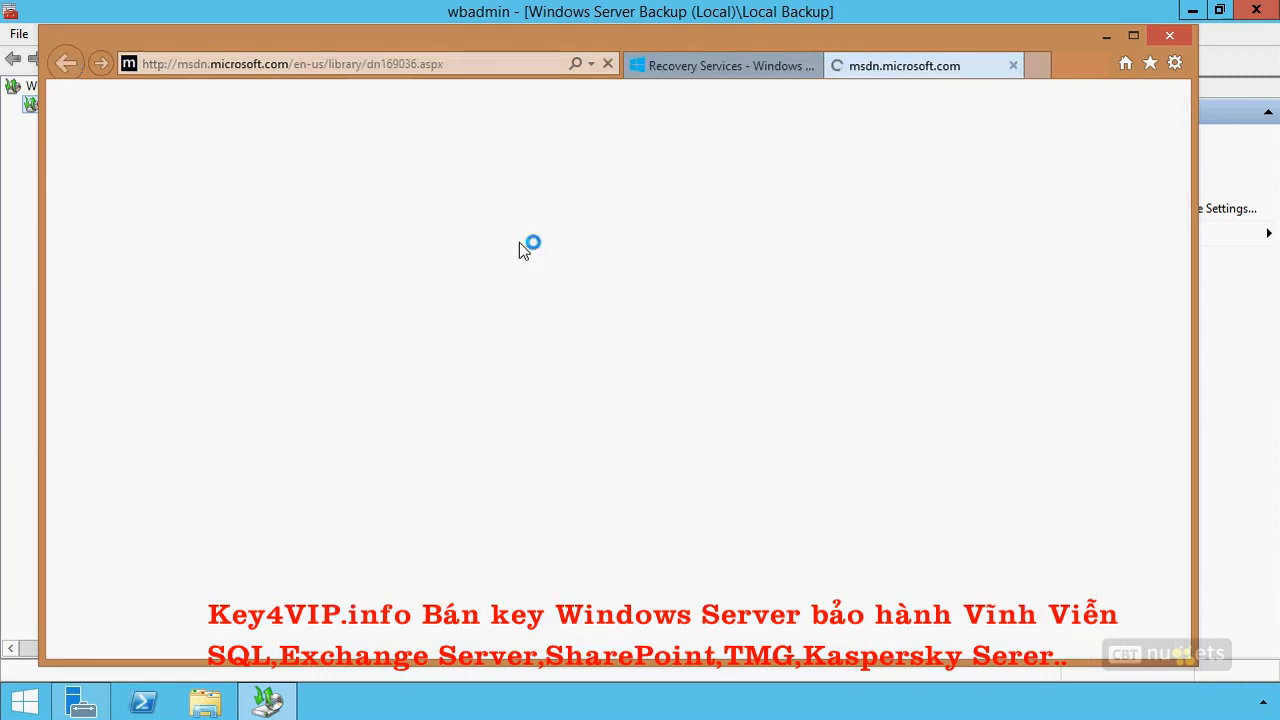
pyautogui.scroll(-5, 567, 458)
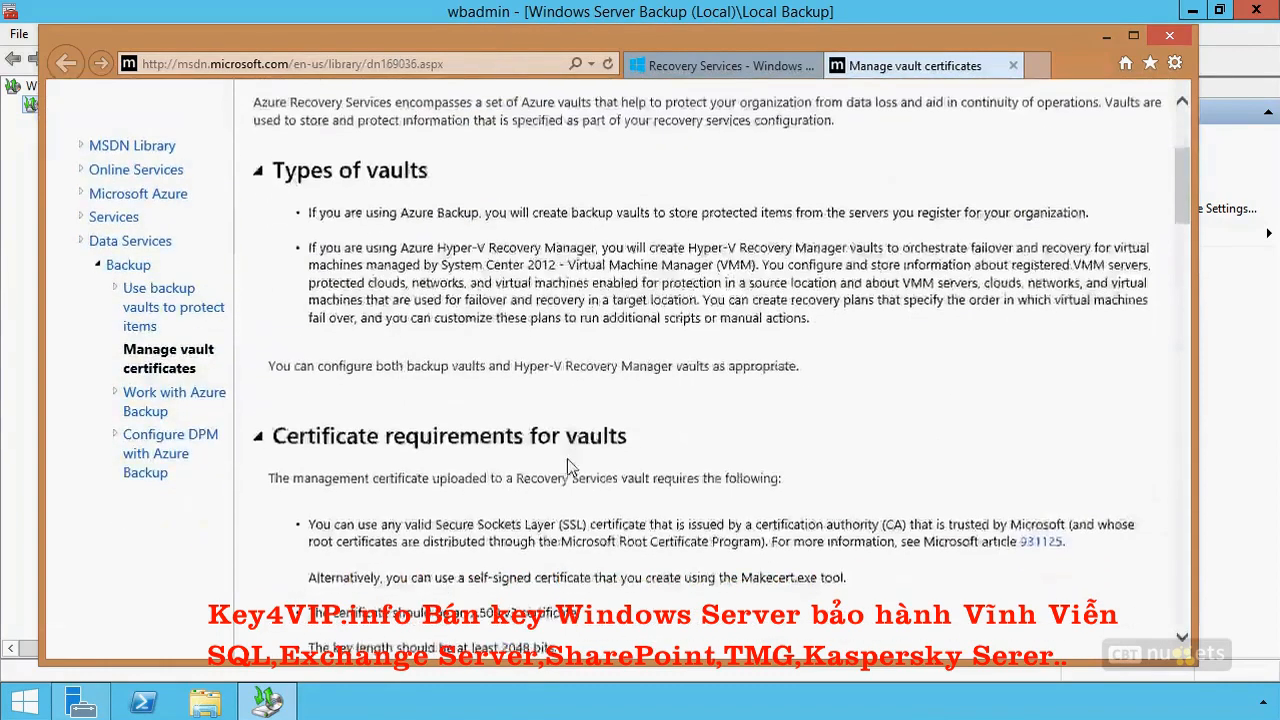
pyautogui.scroll(-1, 568, 459)
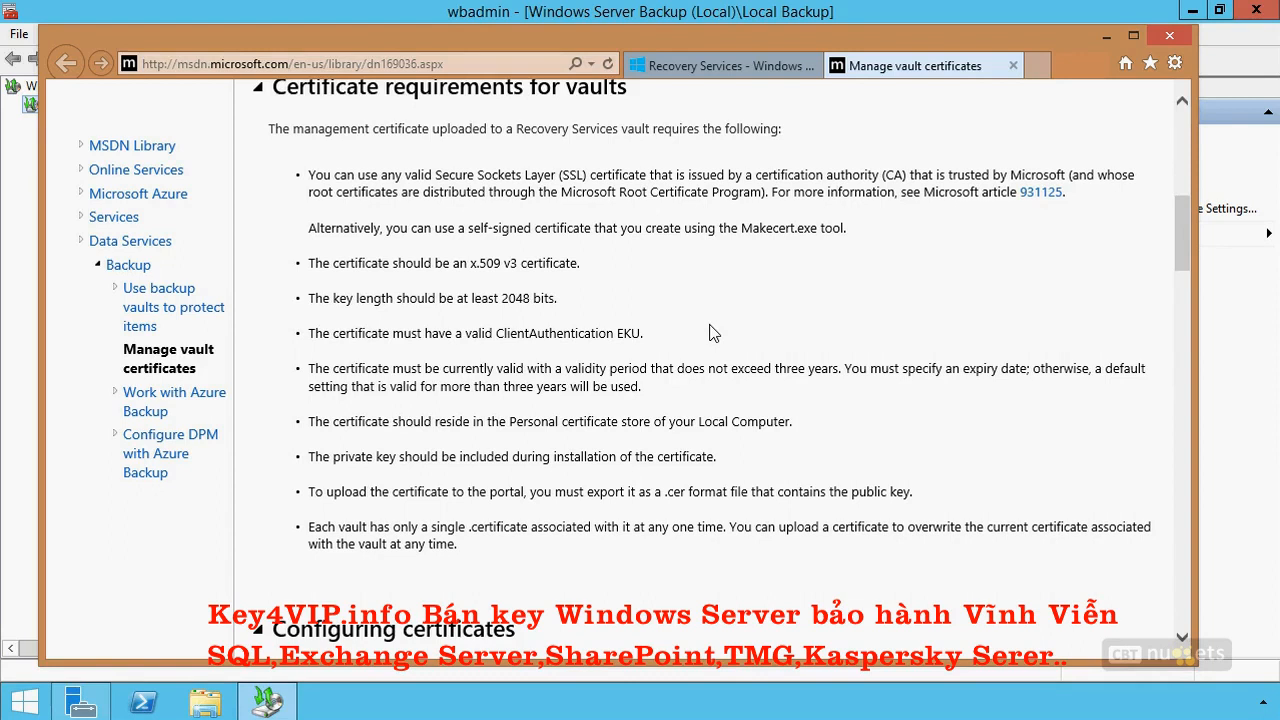
# Return to the vault's quick start page, view the Manage Certificate upload form, and close it without uploading a file.
pyautogui.click(724, 66)
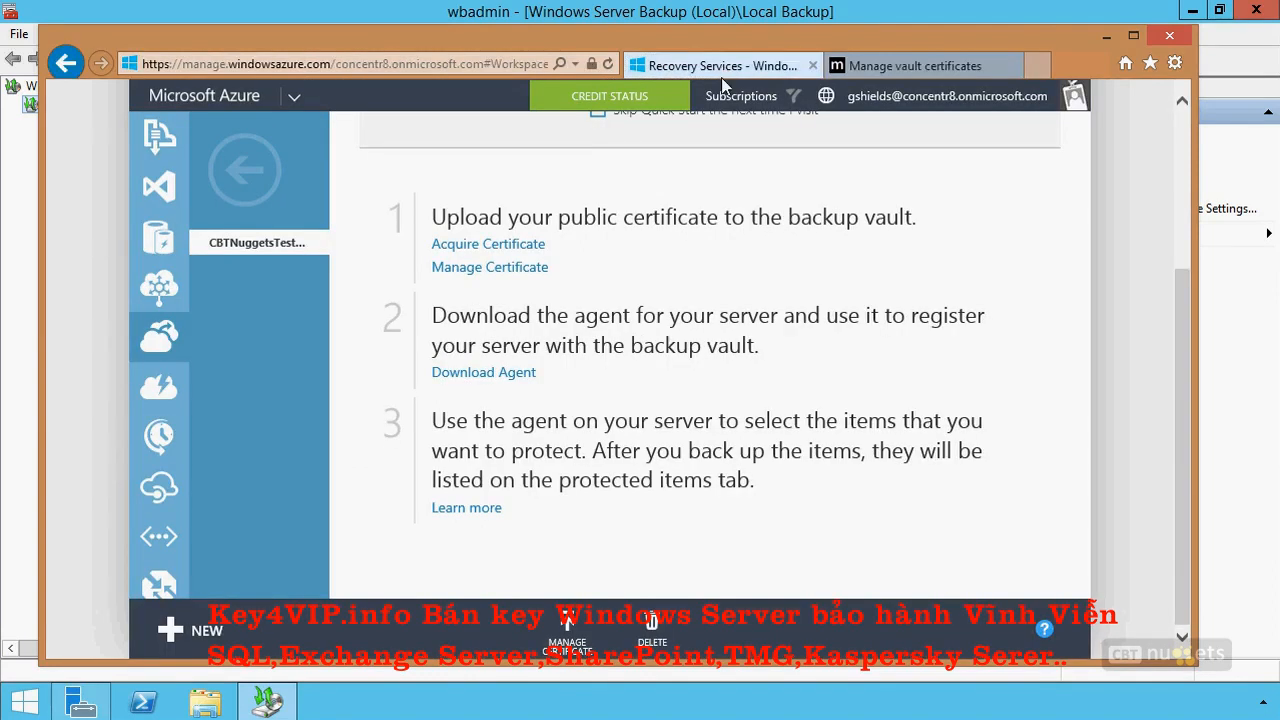
pyautogui.click(497, 272)
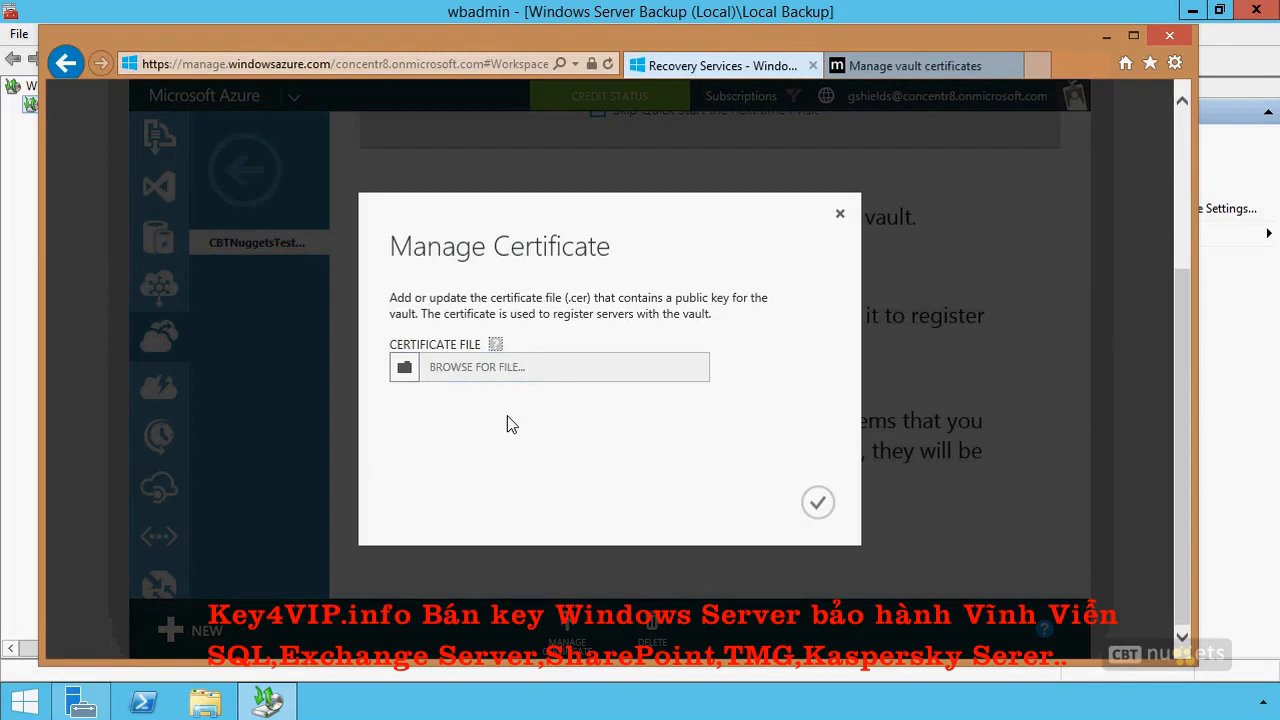
pyautogui.click(842, 215)
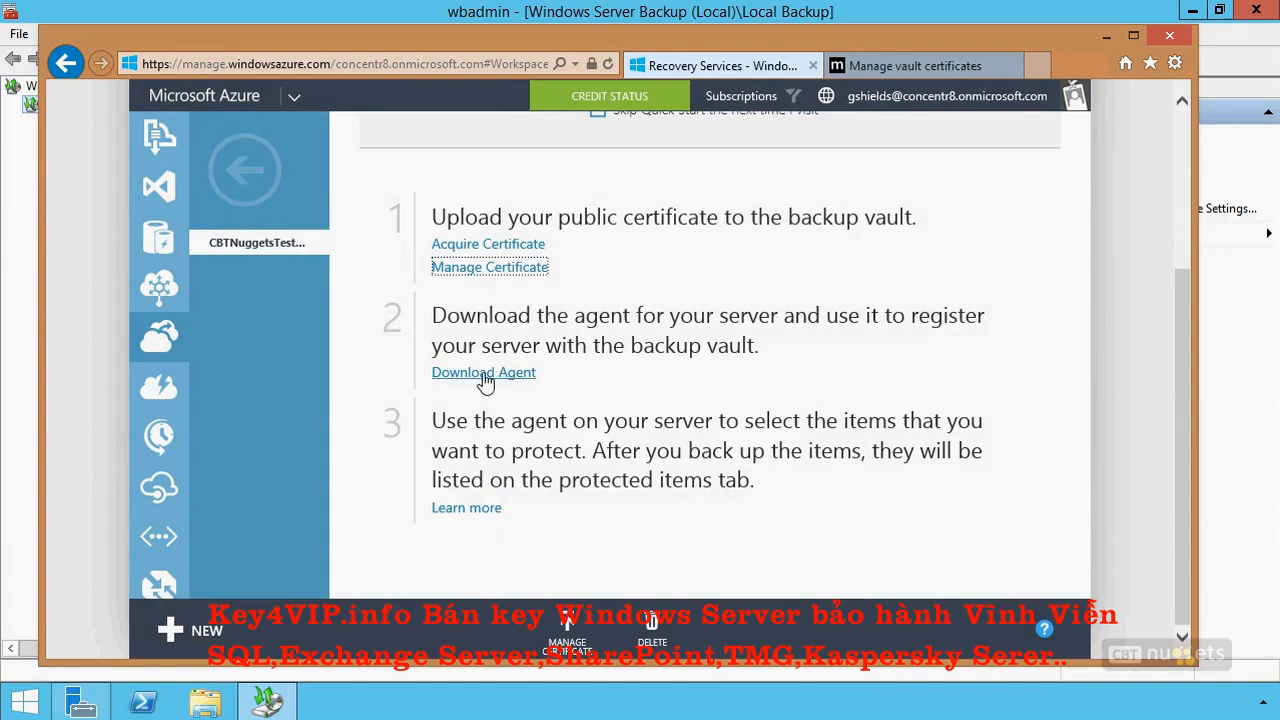
# Clear the open windows from the desktop, run WABInstaller with elevated permission, and proceed to the prerequisites check.
pyautogui.click(1106, 36)
pyautogui.click(1192, 10)
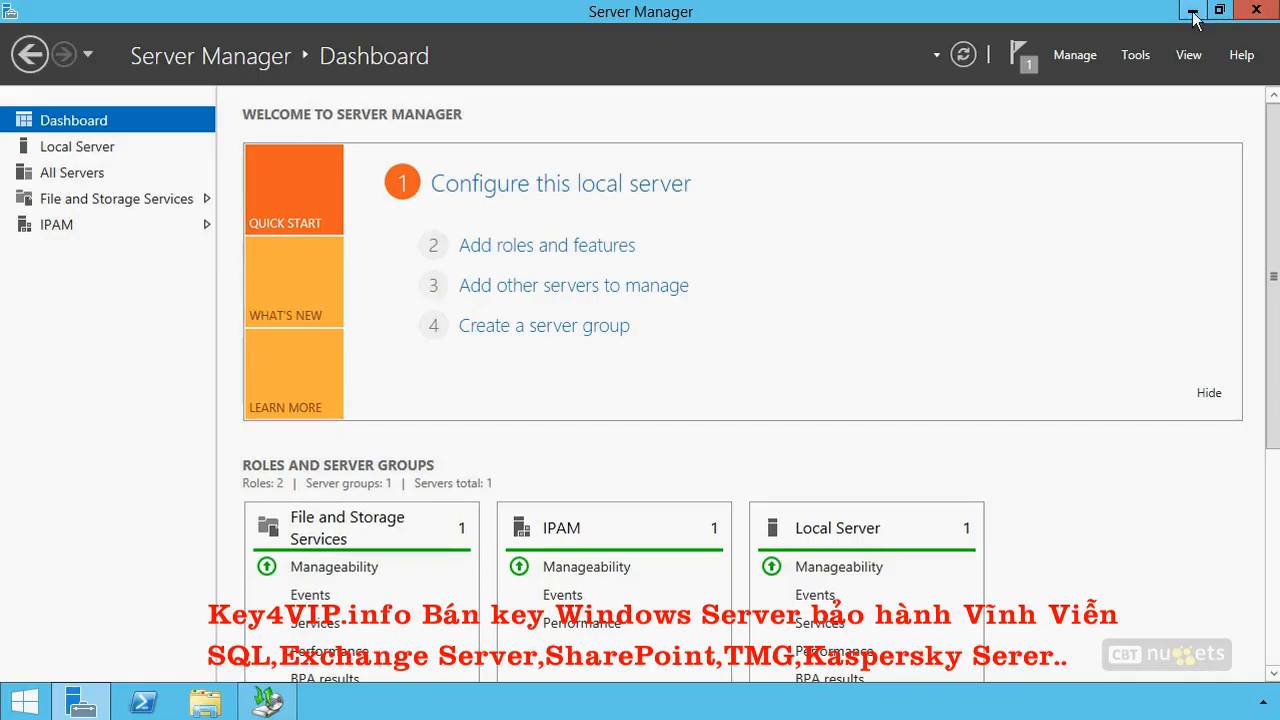
pyautogui.click(1192, 10)
pyautogui.doubleClick(40, 260)
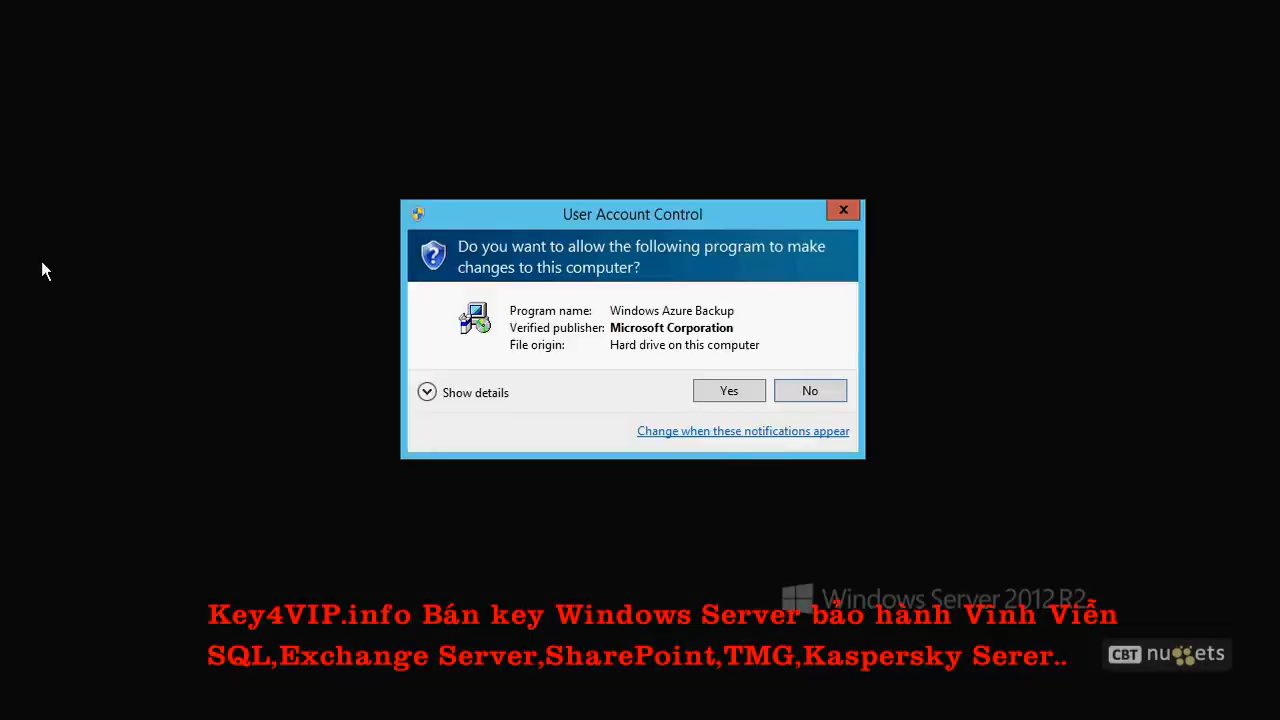
pyautogui.click(714, 391)
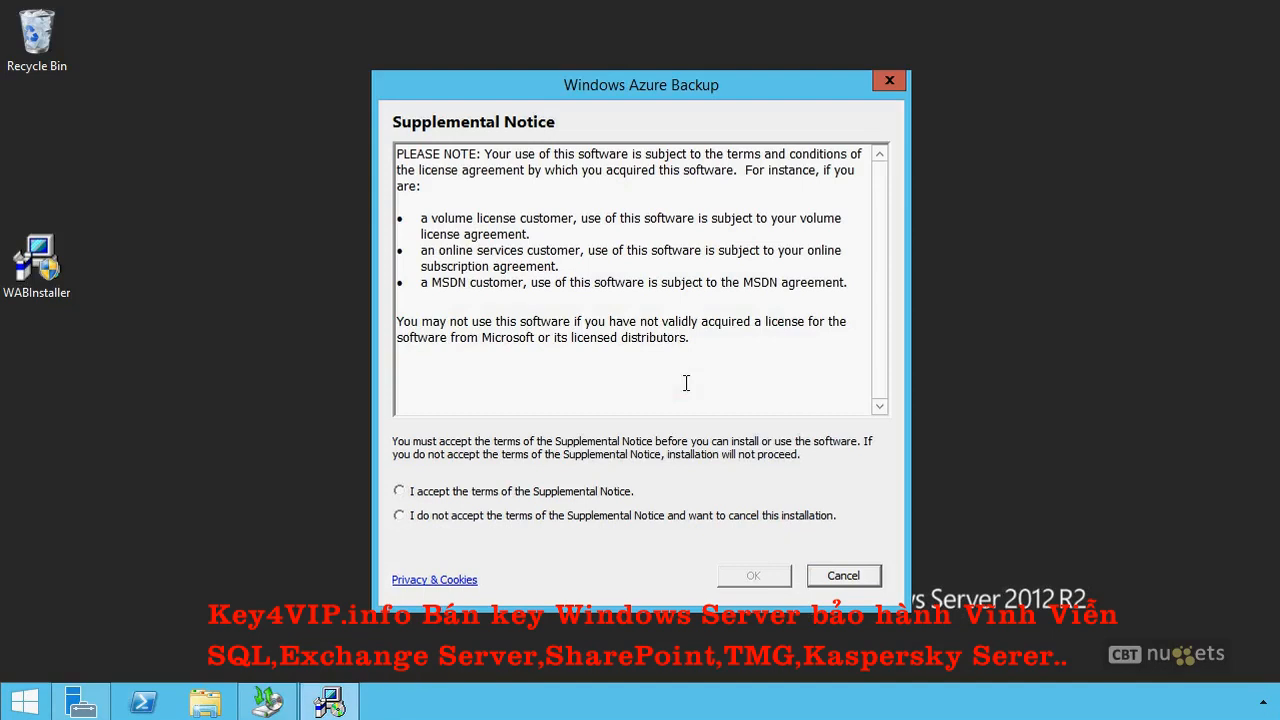
pyautogui.click(495, 492)
pyautogui.click(772, 577)
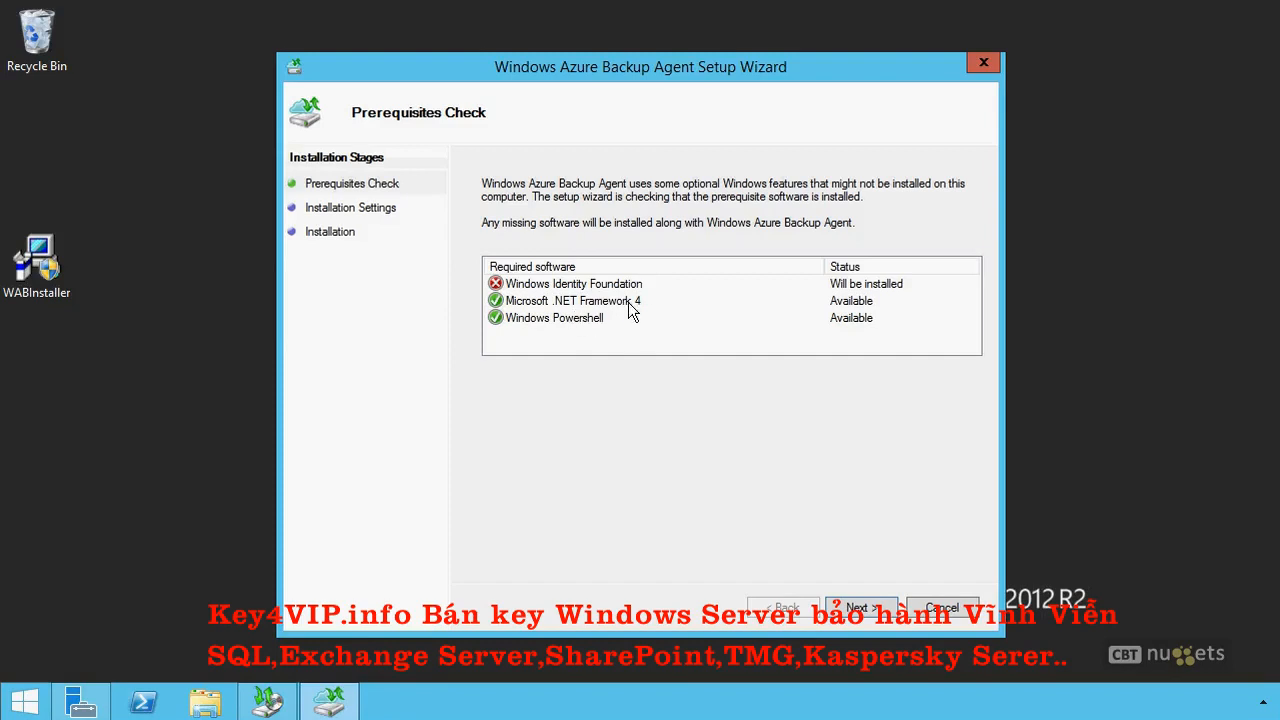
# Install the Windows Azure Backup Agent with the default installation folder and cache location, and finish the setup wizard.
pyautogui.click(862, 608)
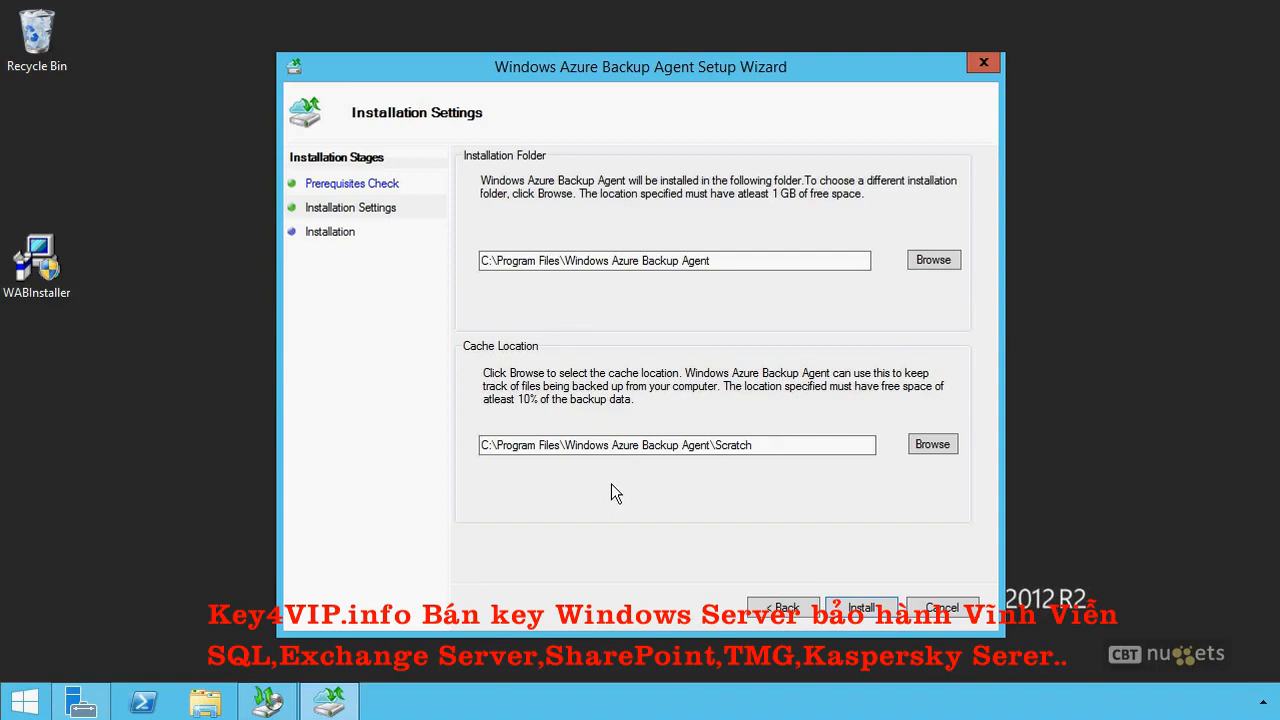
pyautogui.click(863, 609)
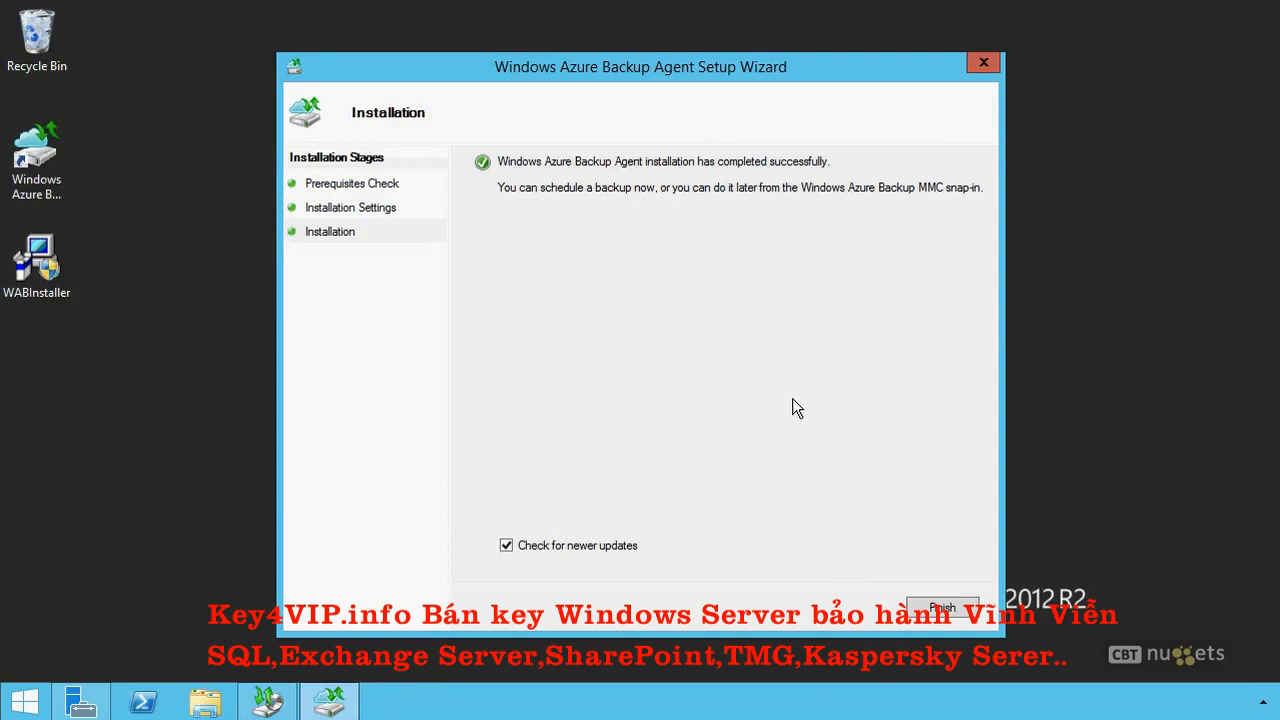
pyautogui.click(615, 548)
pyautogui.click(943, 608)
# Open the Windows Azure Backup console to view its server registration actions, close it, and cancel the agent upgrade wizard.
pyautogui.doubleClick(37, 155)
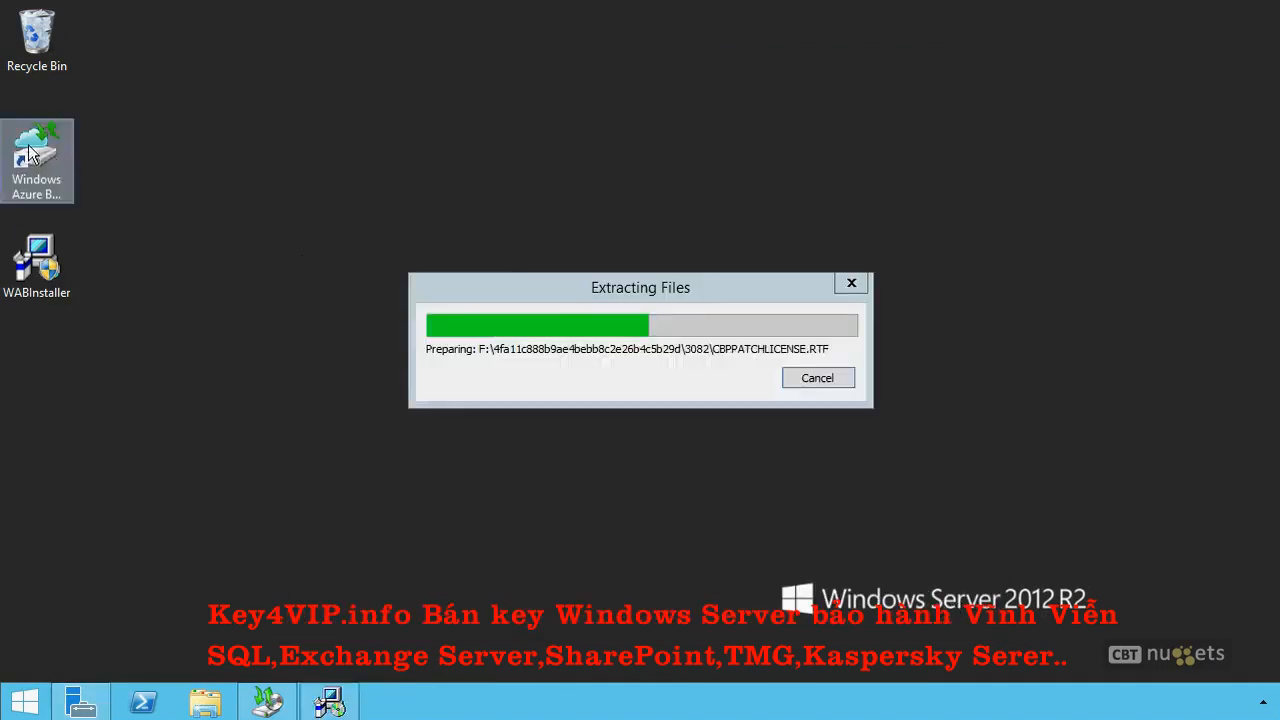
pyautogui.click(724, 389)
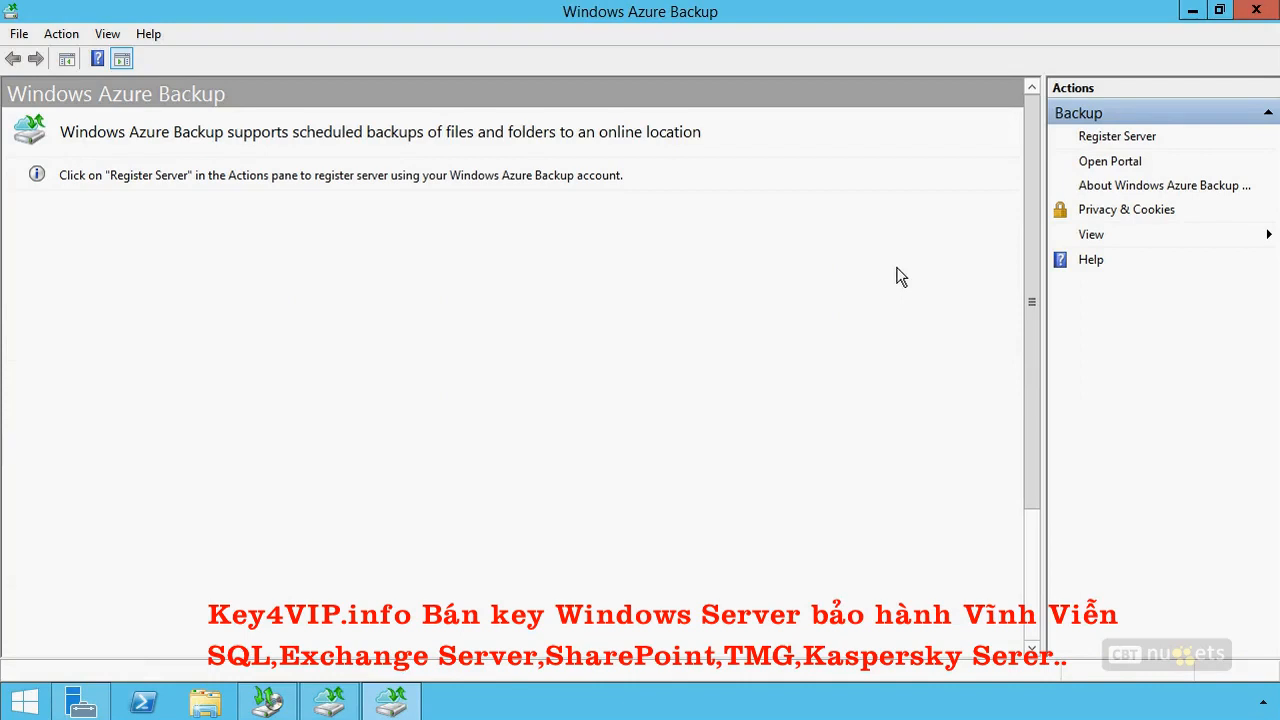
pyautogui.click(1256, 12)
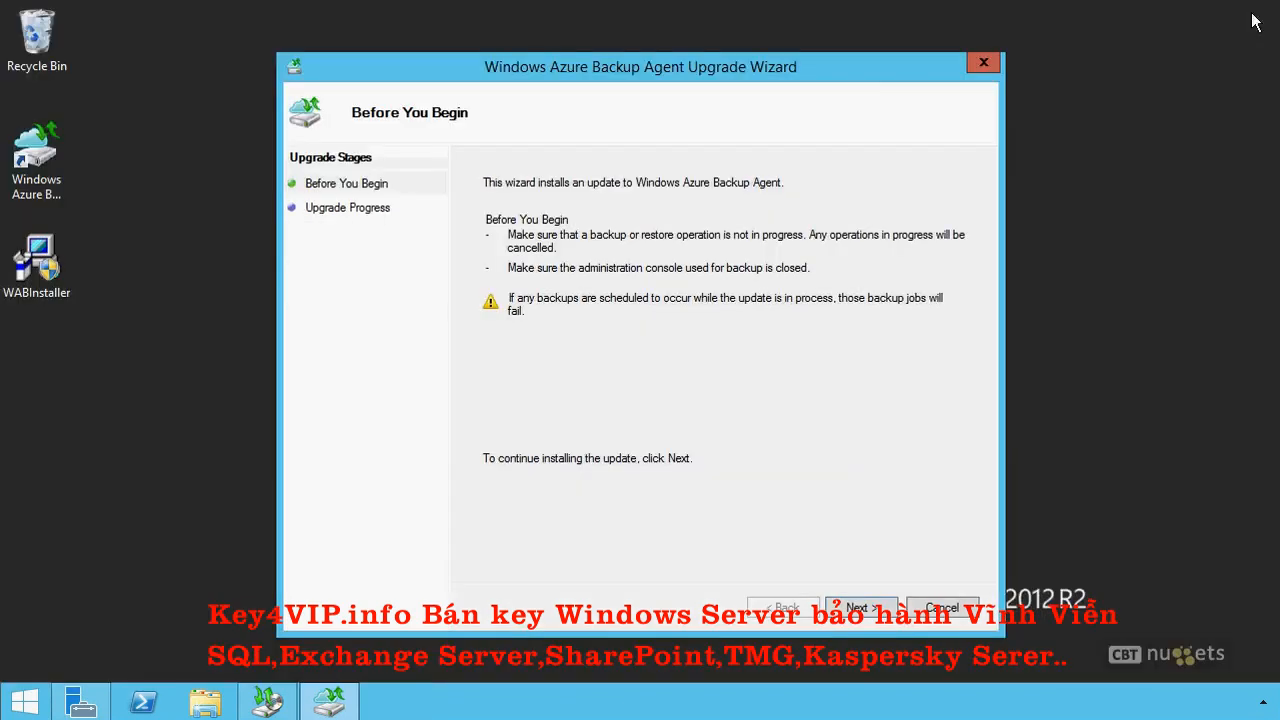
pyautogui.click(950, 614)
pyautogui.click(690, 426)
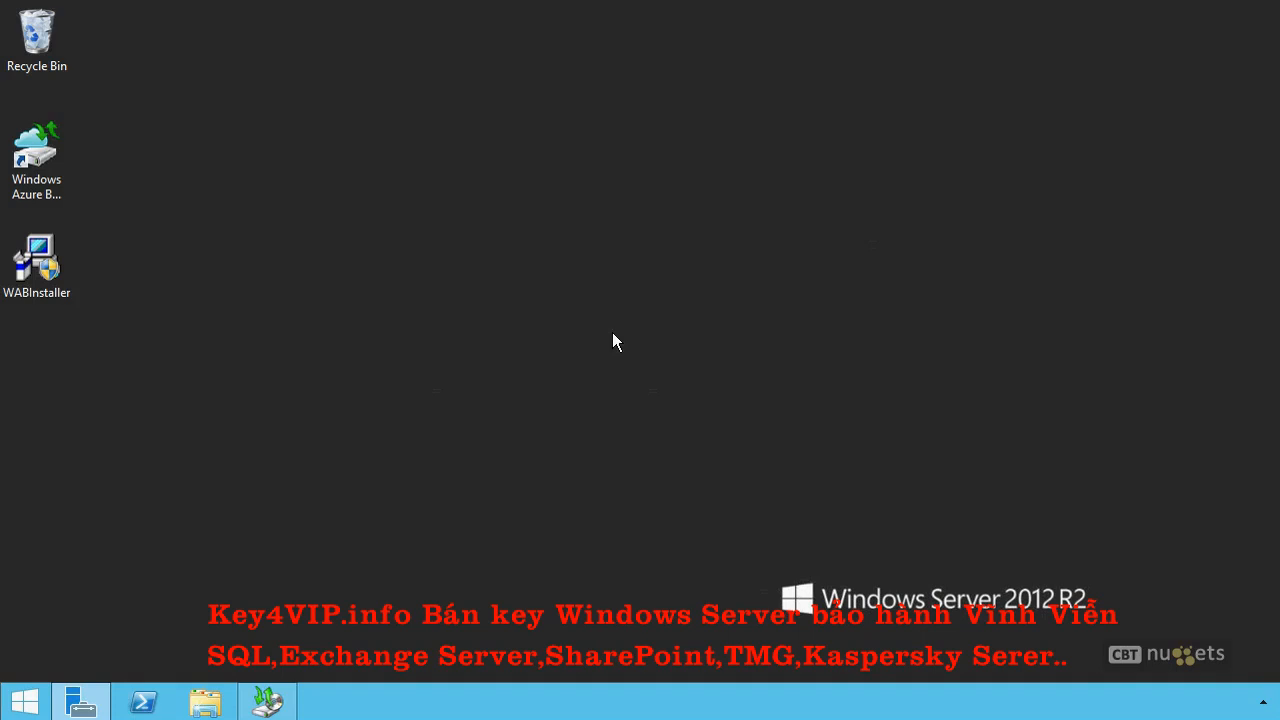
# Launch the Local Group Policy Editor with gpedit.msc, maximize it, and widen its policy tree.
pyautogui.press('super+r')
pyautogui.write('gpe')
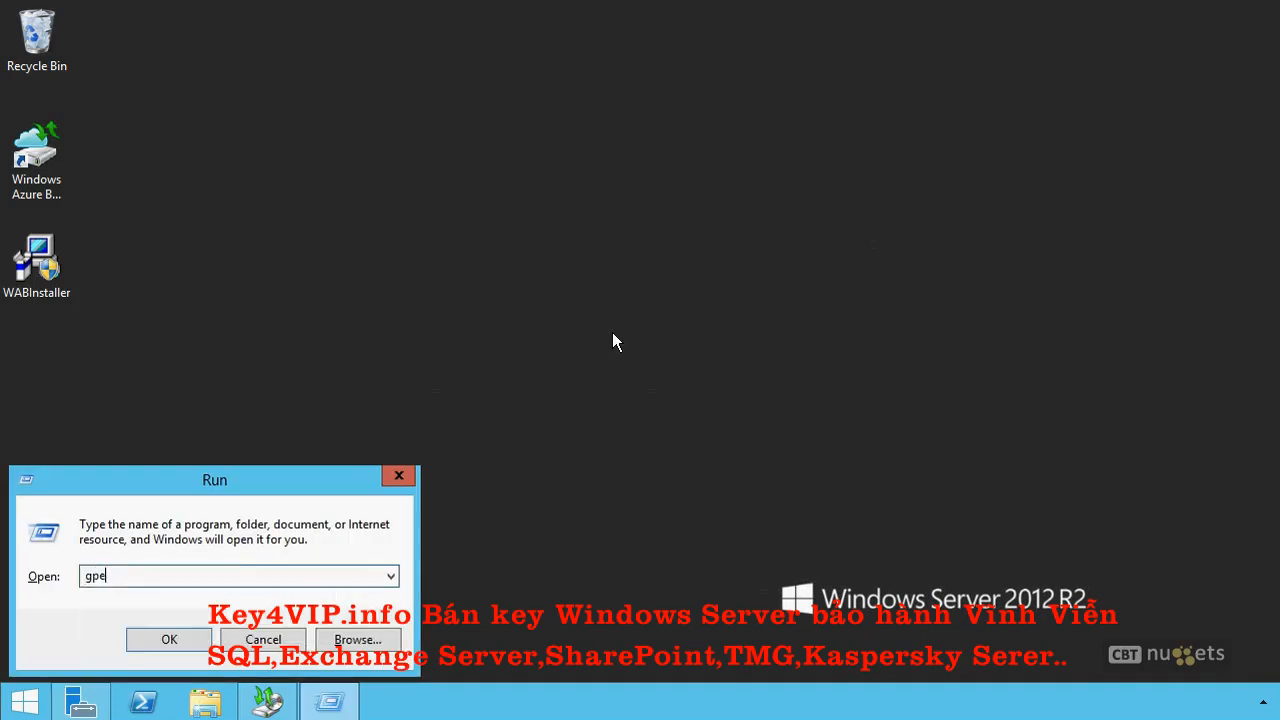
pyautogui.write('dit.msc')
pyautogui.press('Return')
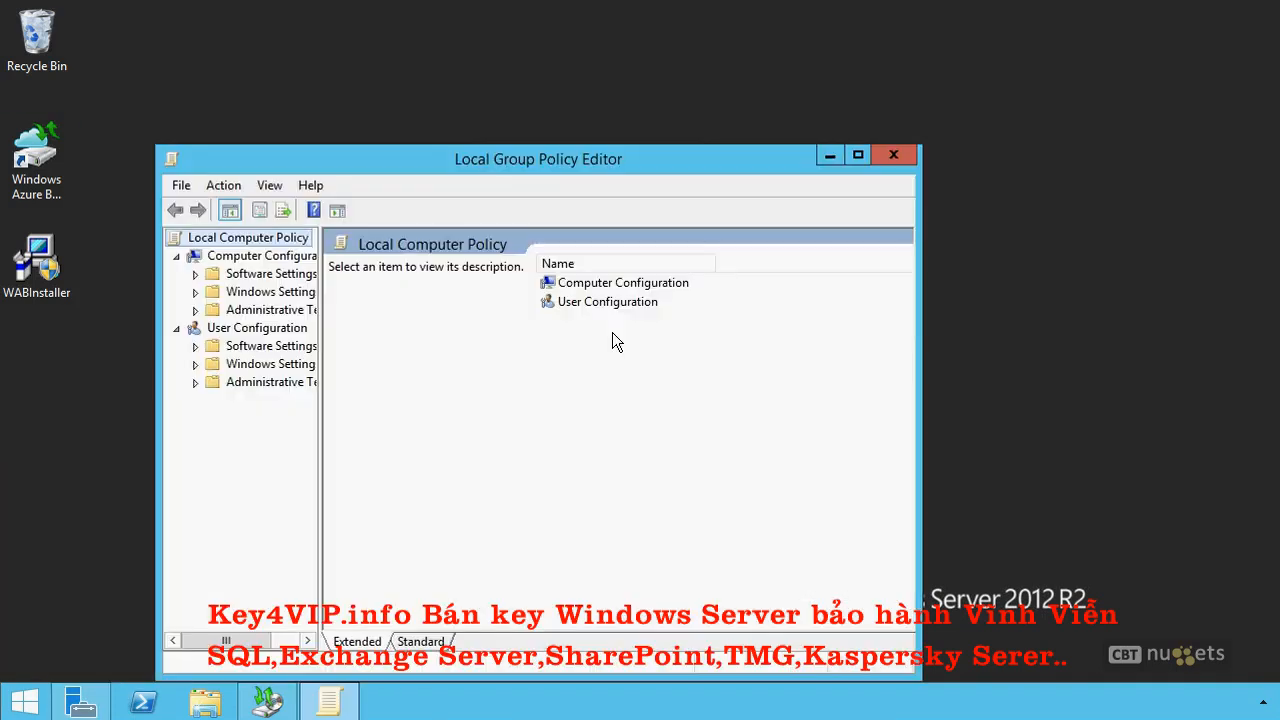
pyautogui.doubleClick(648, 159)
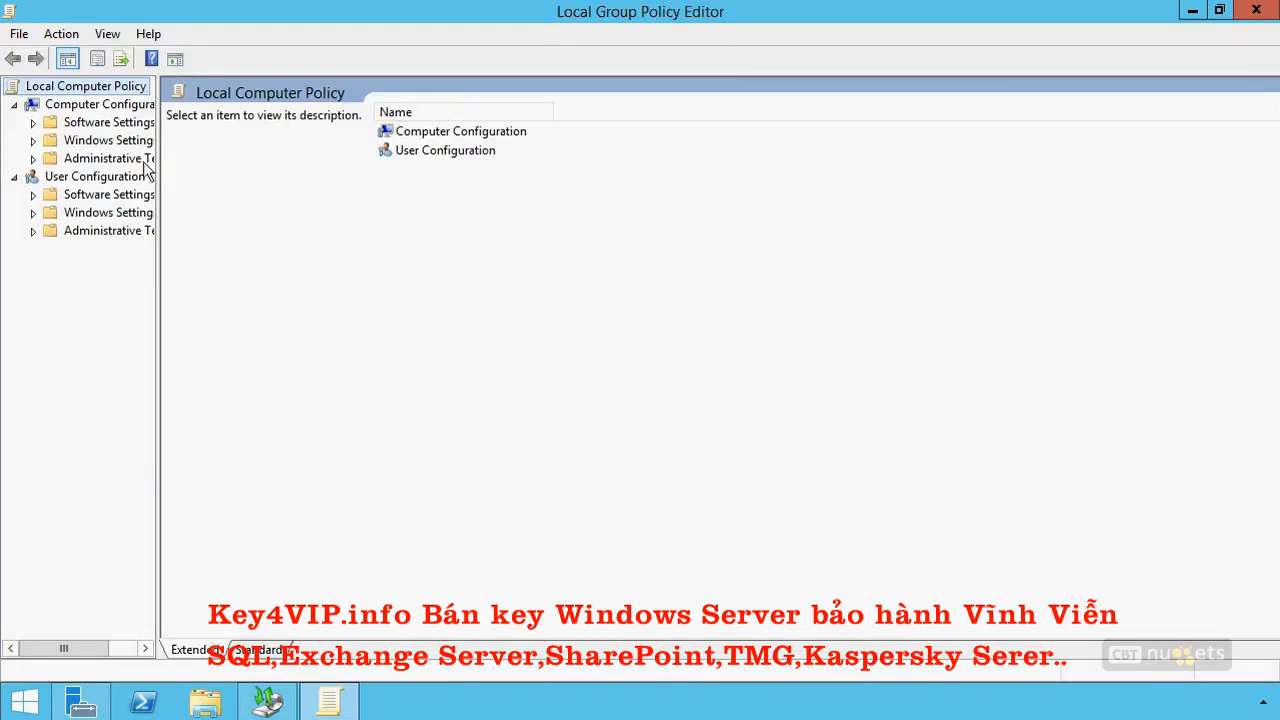
pyautogui.moveTo(162, 163); pyautogui.dragTo(290, 171)
# Show the User Rights Assignment policies within the computer's Windows security settings under Local Policies.
pyautogui.click(33, 140)
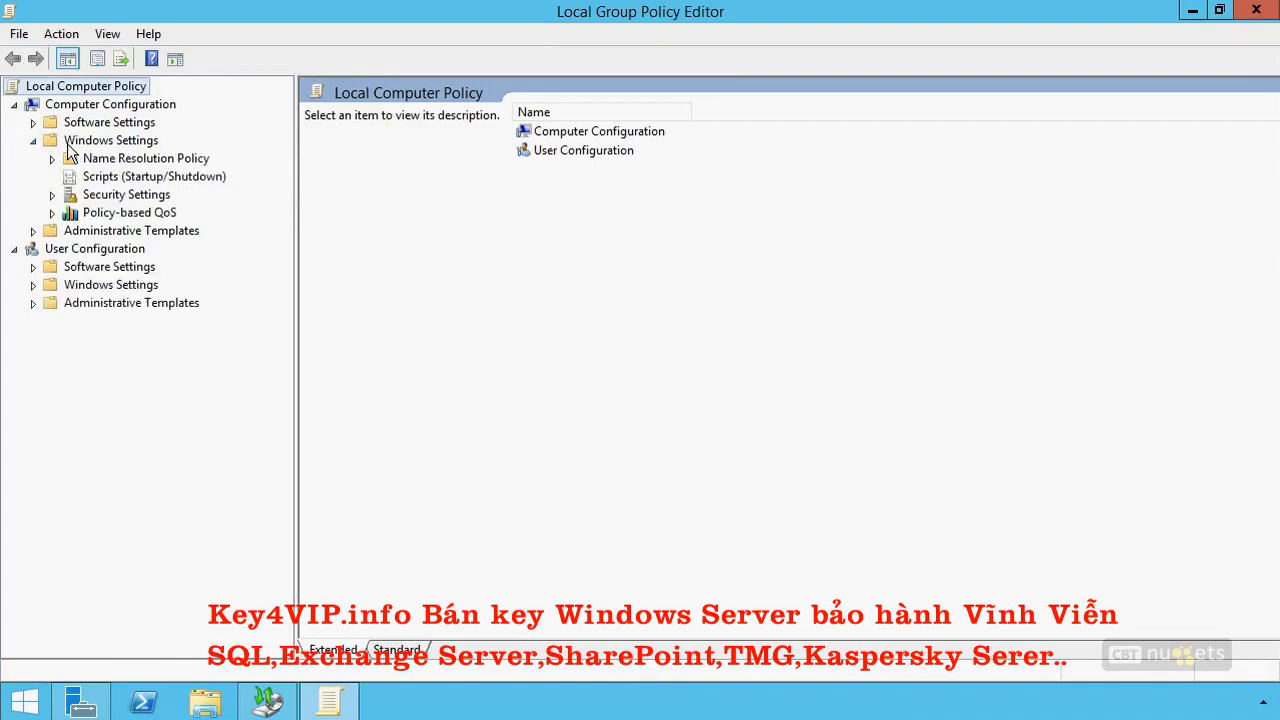
pyautogui.click(52, 196)
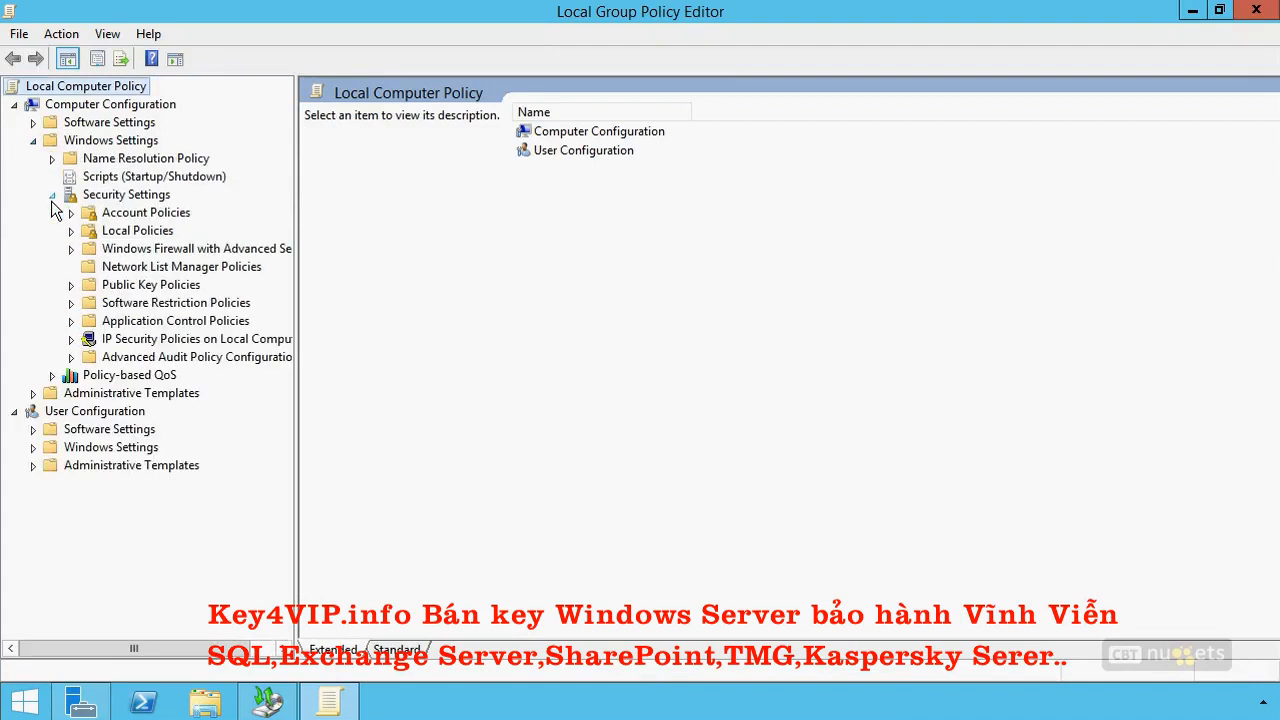
pyautogui.click(71, 231)
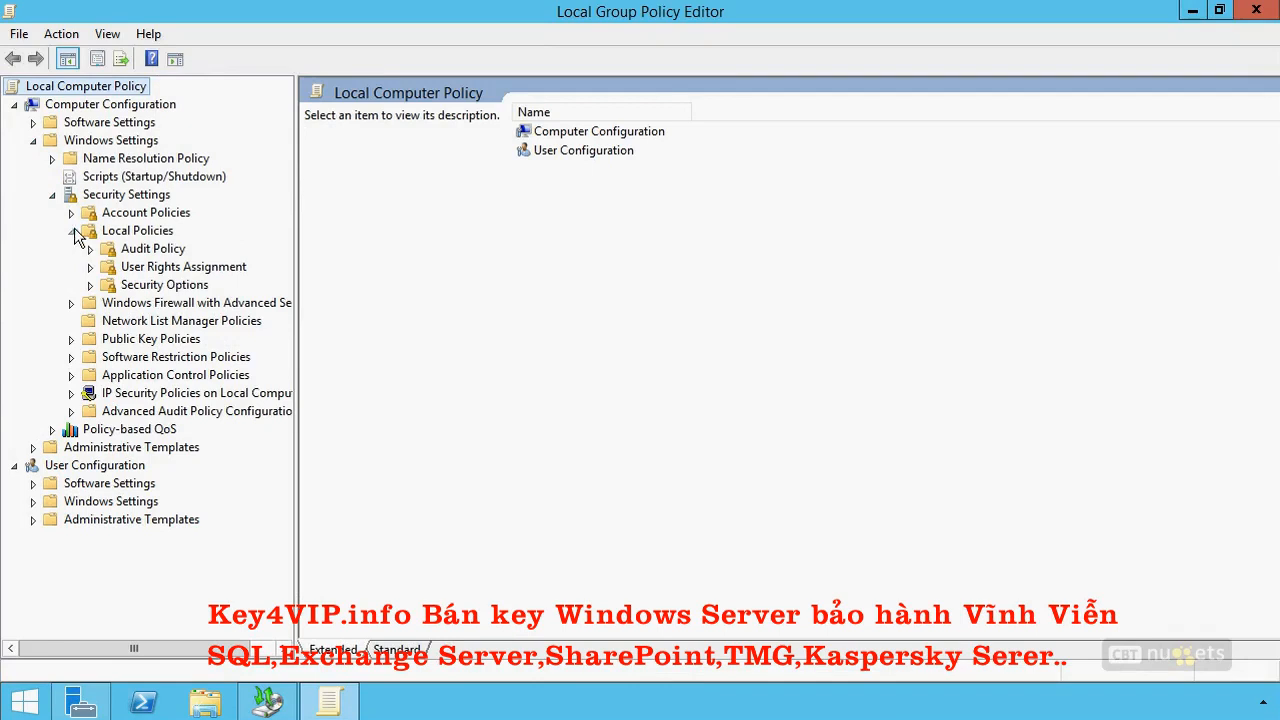
pyautogui.click(176, 268)
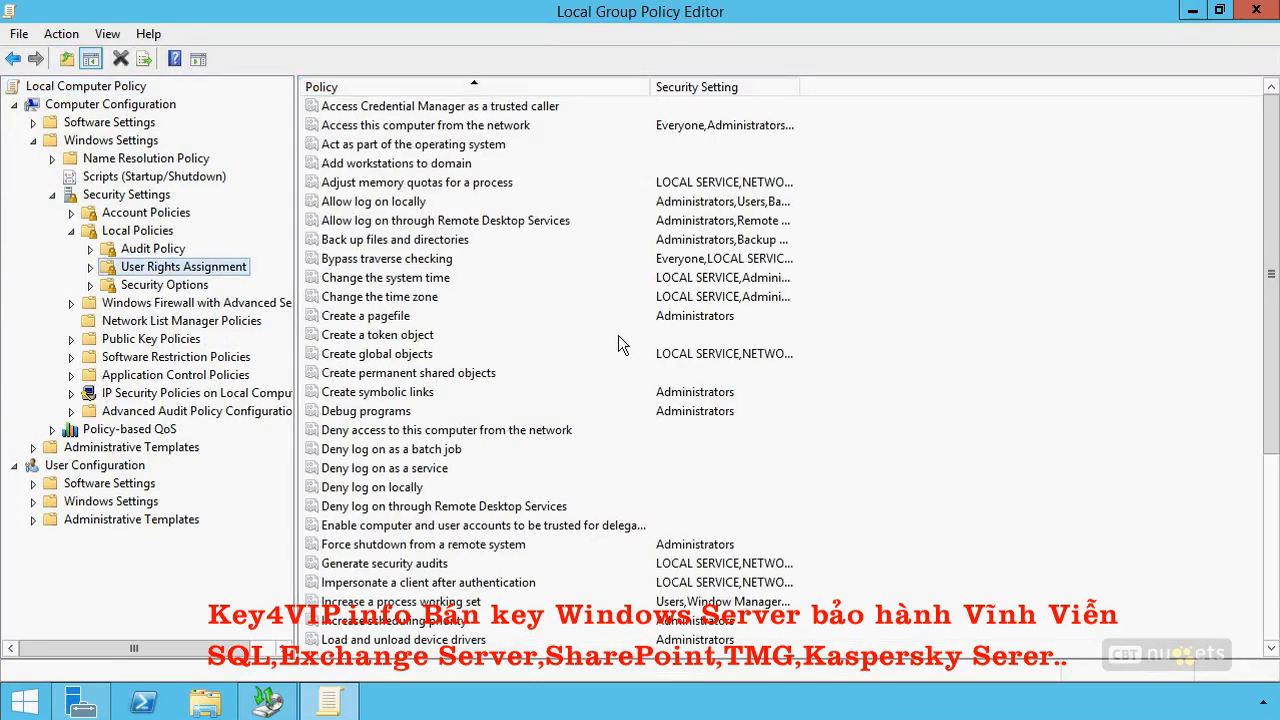
# Select the "Back up files and directories" policy and look further down the list for "Restore files and directories".
pyautogui.click(362, 243)
pyautogui.scroll(-1, 395, 456)
pyautogui.scroll(-4, 395, 456)
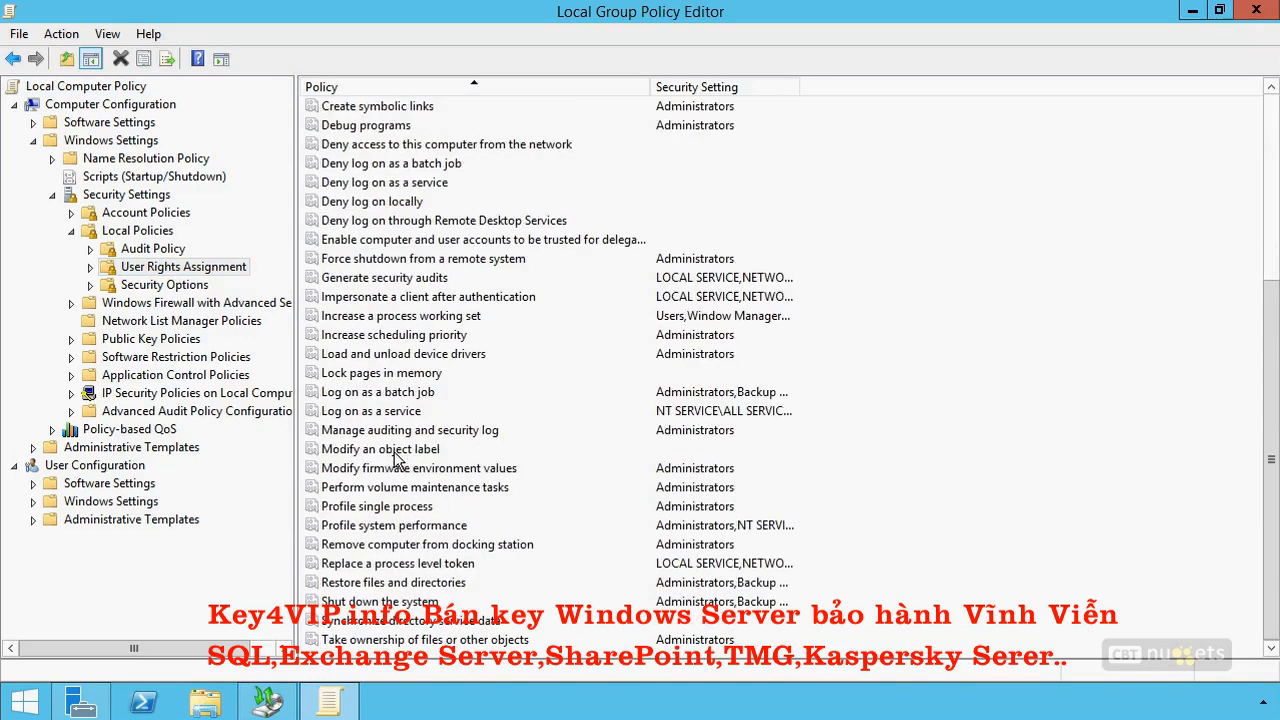
# Select the "Restore files and directories" policy and minimize the Local Group Policy Editor.
pyautogui.click(381, 582)
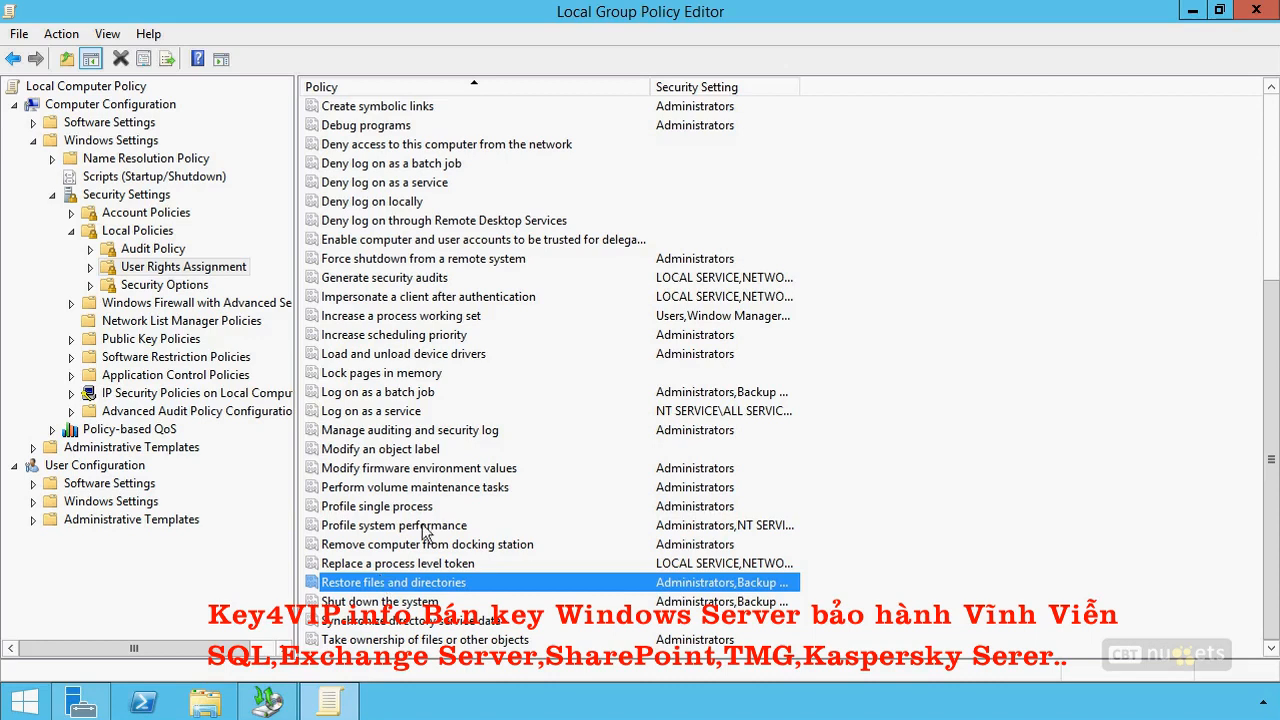
pyautogui.click(1189, 12)
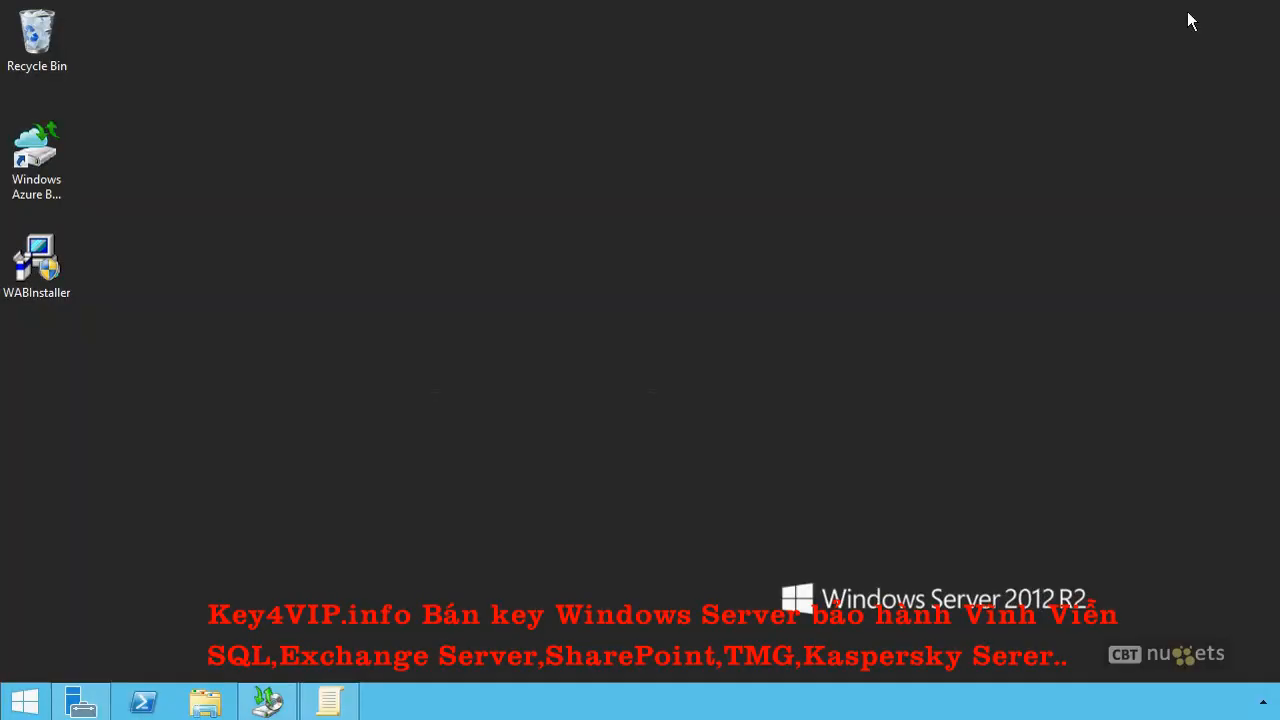
# Launch Command Prompt as administrator, approve the elevation request, and make its window taller.
pyautogui.press('super')
pyautogui.rightClick(733, 284)
pyautogui.click(800, 363)
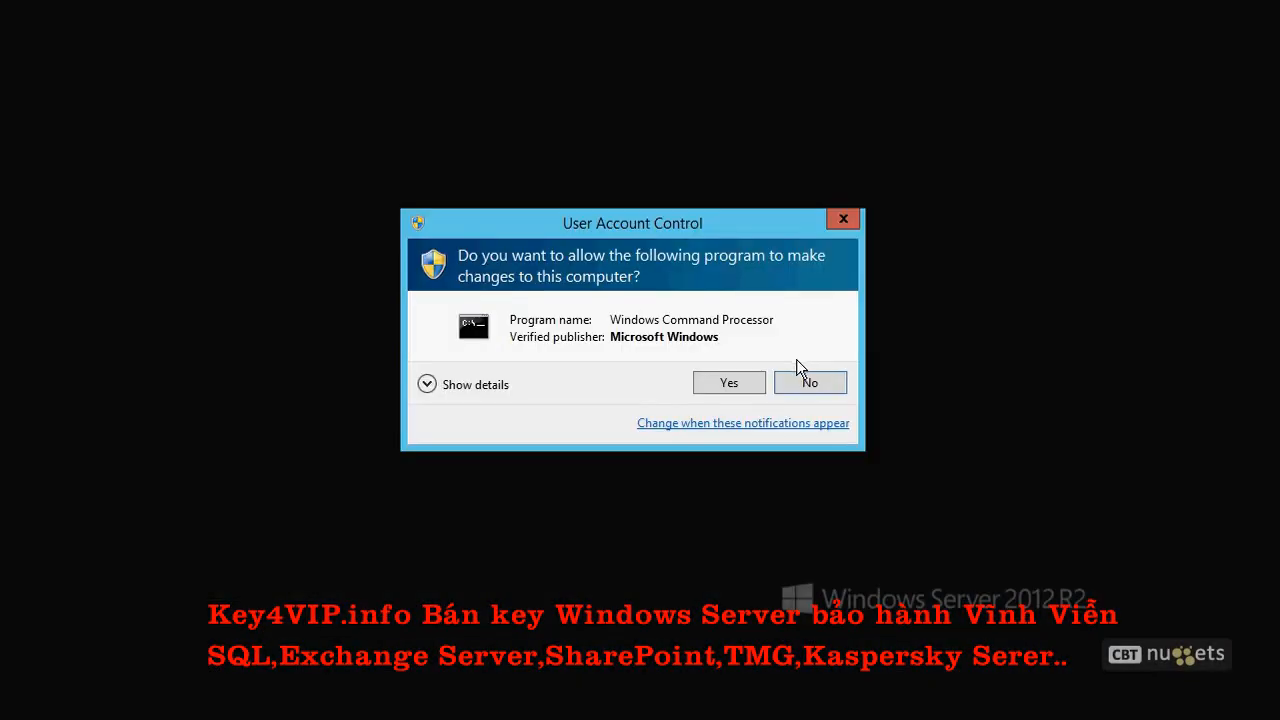
pyautogui.click(722, 379)
pyautogui.moveTo(428, 42); pyautogui.dragTo(550, 44)
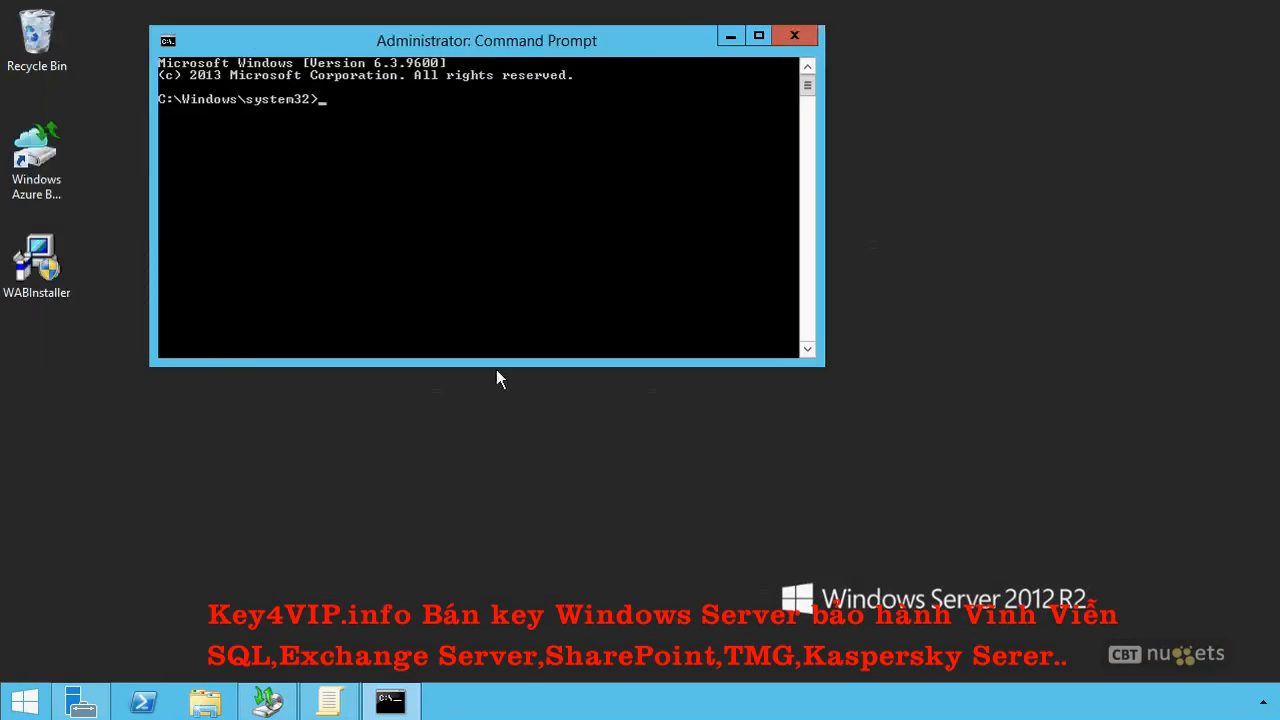
pyautogui.moveTo(494, 367); pyautogui.dragTo(494, 630)
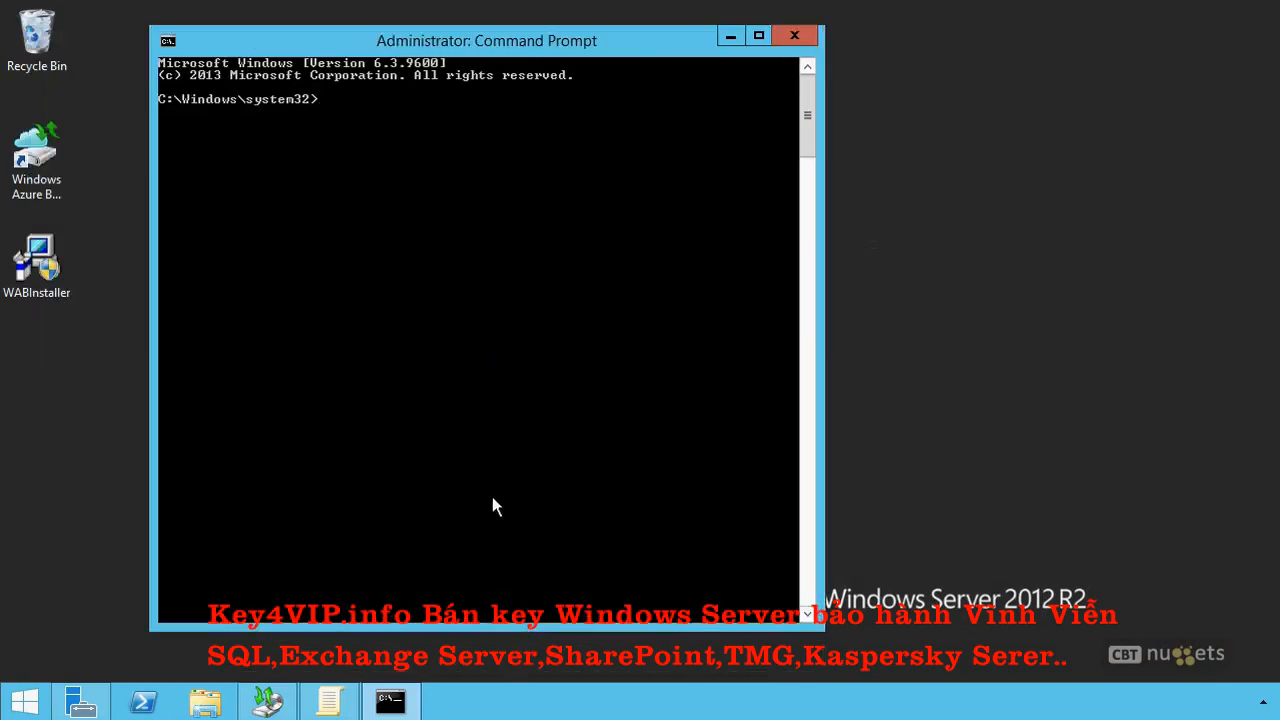
# Run vssadmin to show its supported commands, and review the shadow copy writers with "vssadmin list writers".
pyautogui.write('vssadmin')
pyautogui.press('Return')
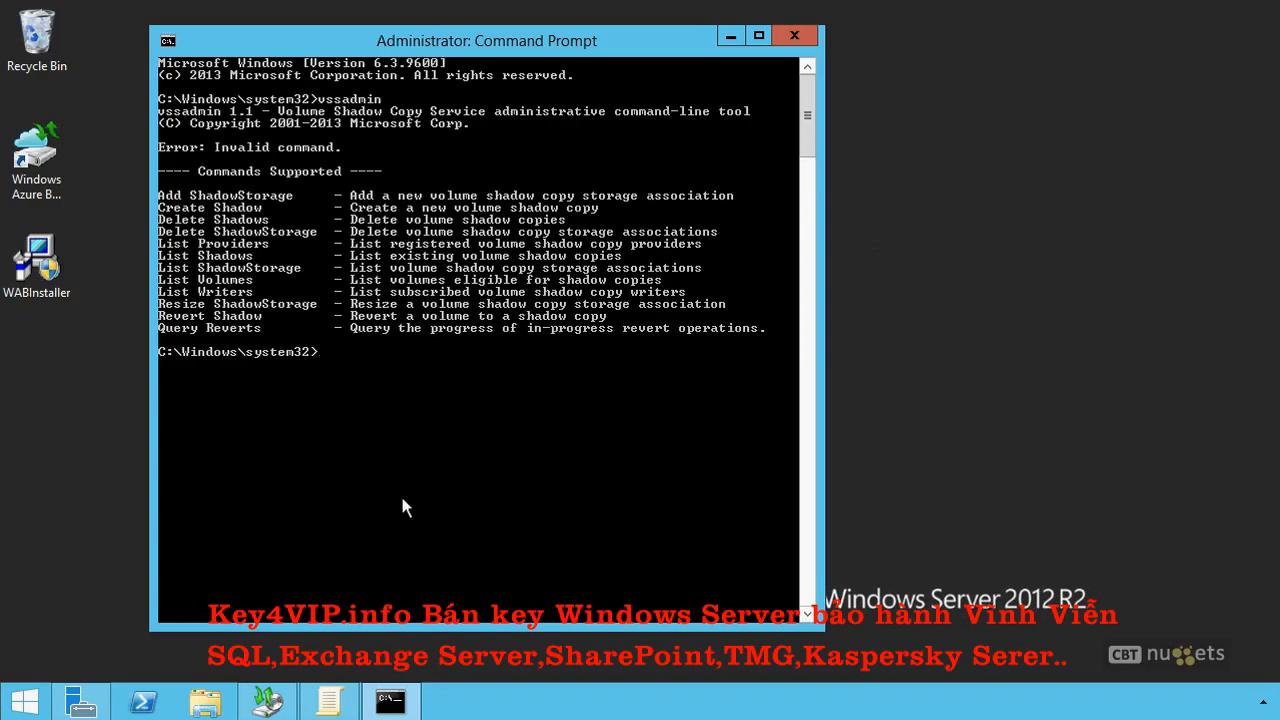
pyautogui.write('vssadmin list writers')
pyautogui.press('Return')
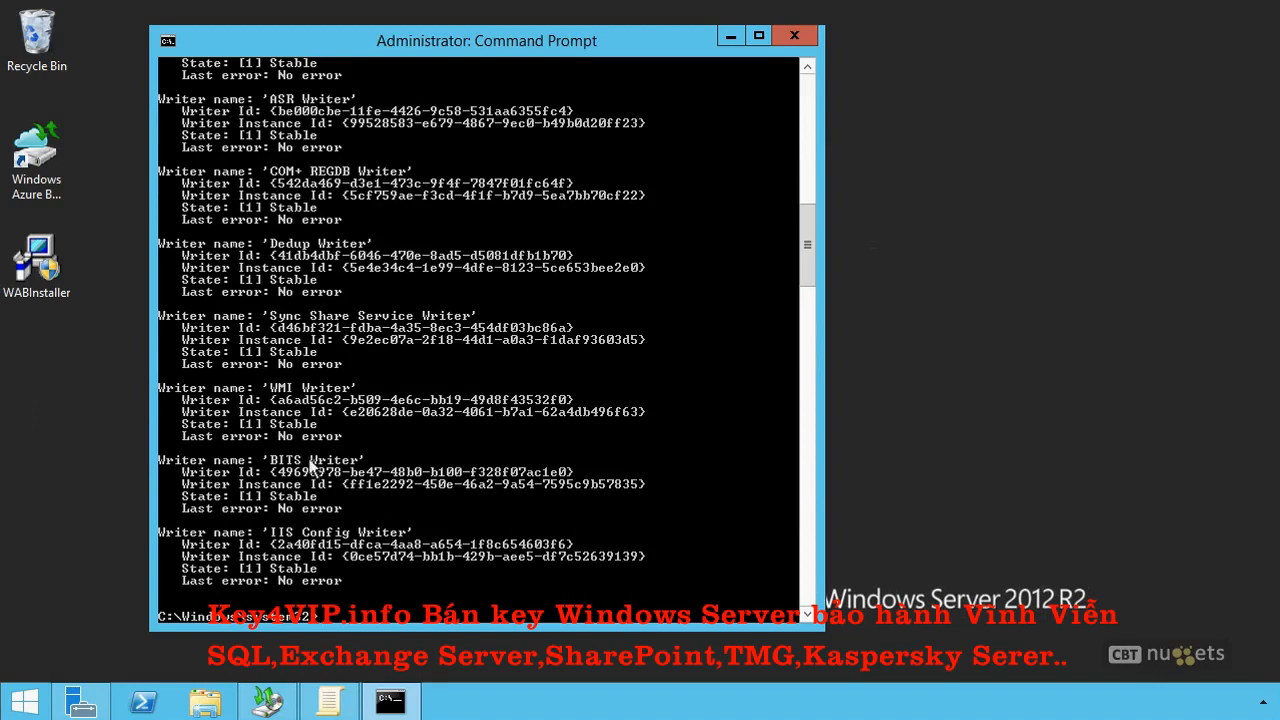
pyautogui.scroll(7, 357, 310)
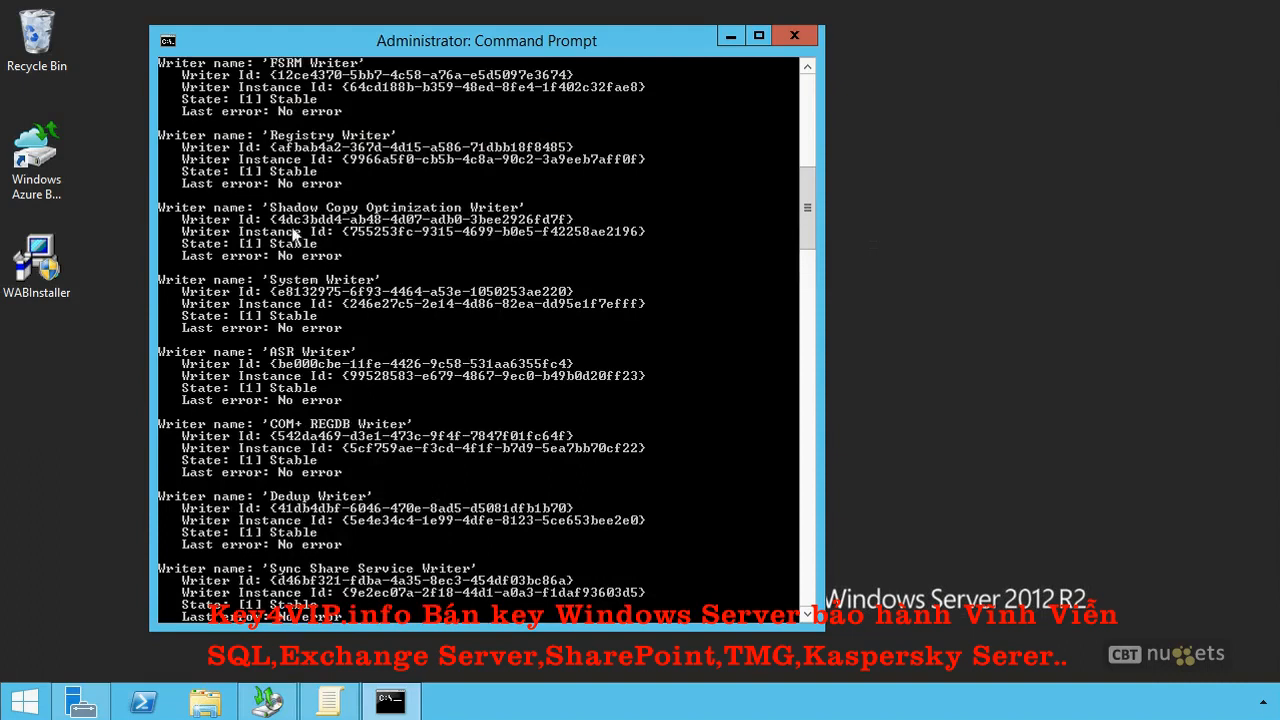
pyautogui.scroll(9, 404, 210)
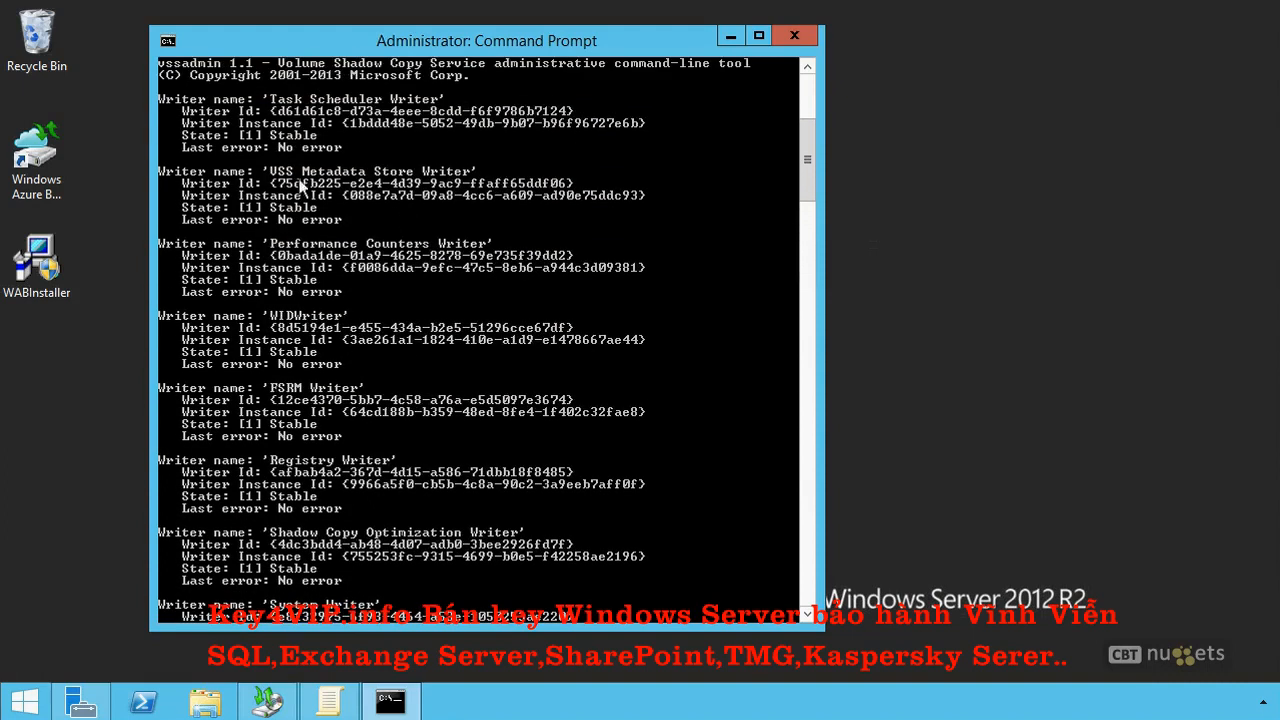
pyautogui.scroll(6, 416, 194)
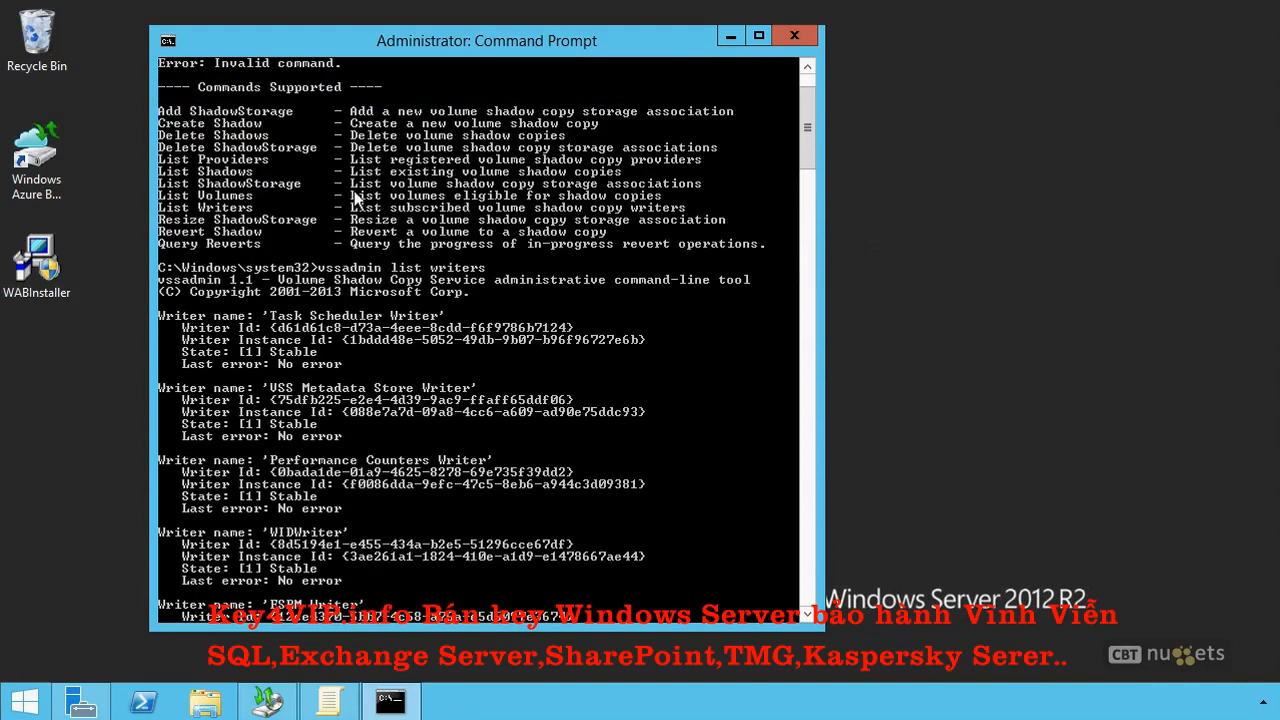
pyautogui.scroll(-20, 386, 330)
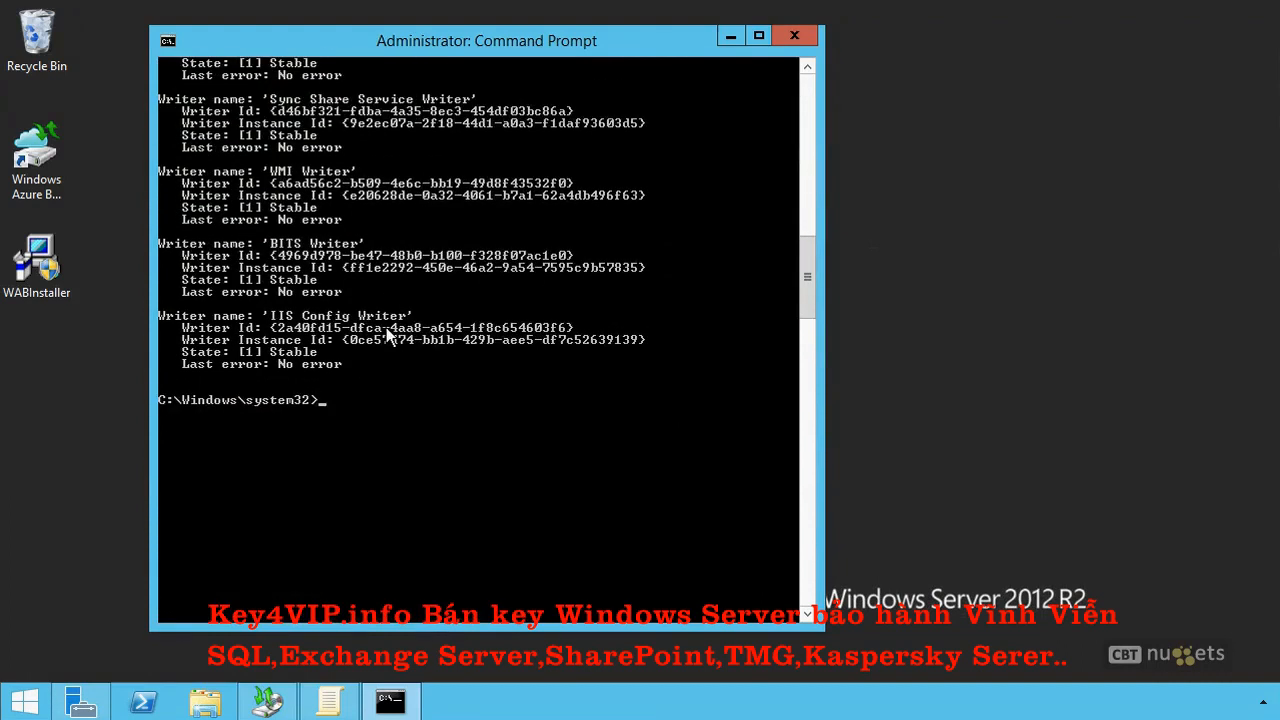
# List the shadow copy providers with "vssadmin list providers" and clear the console with cls.
pyautogui.write('vssadmin list providers')
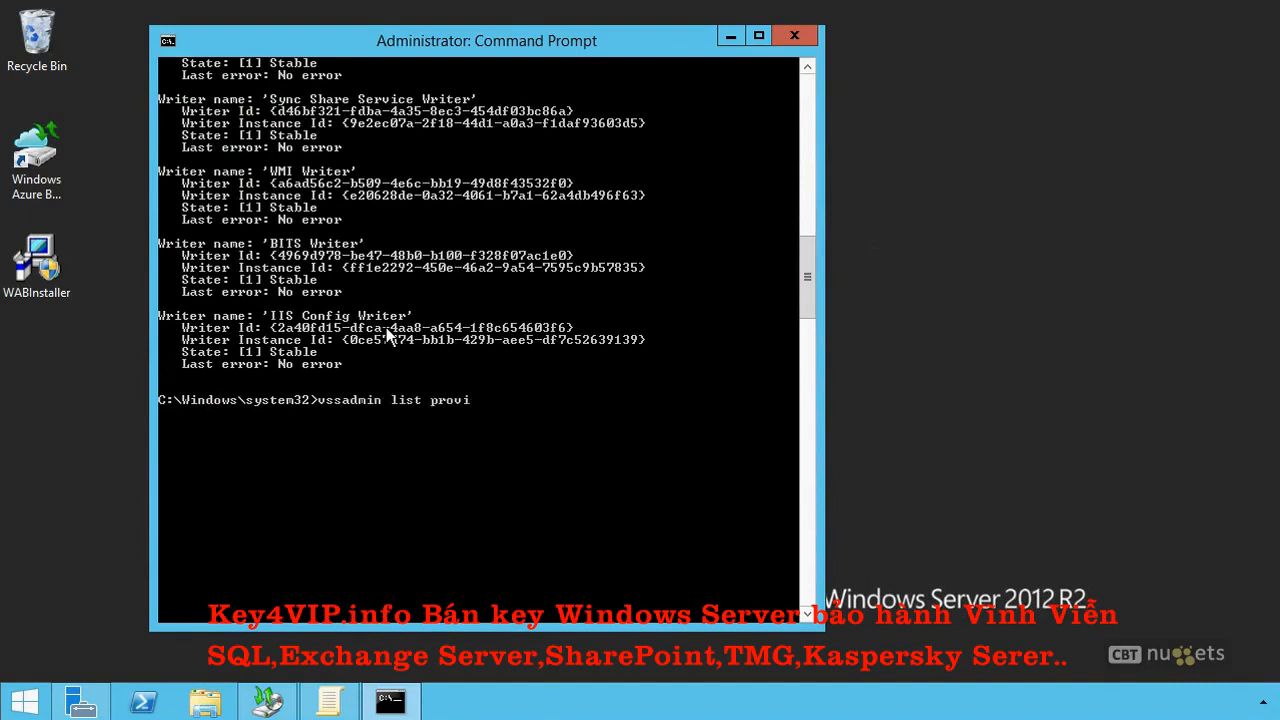
pyautogui.press('Return')
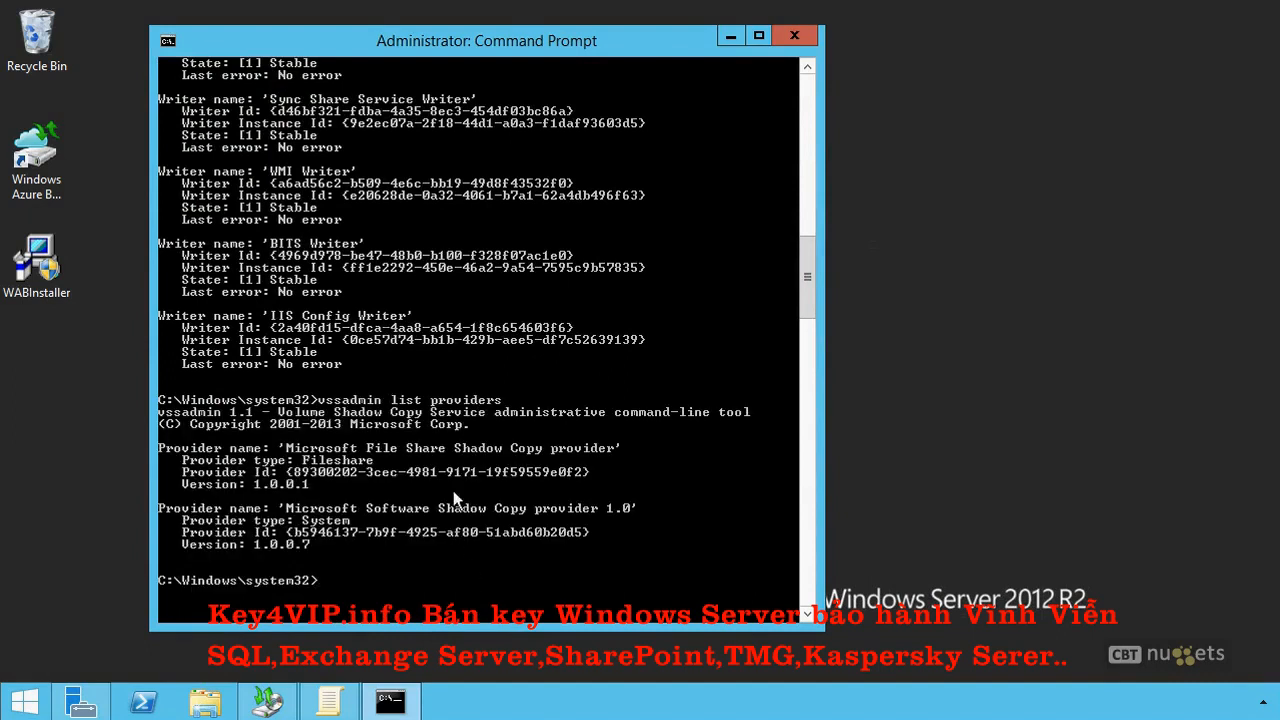
pyautogui.write('cls')
pyautogui.press('Return')
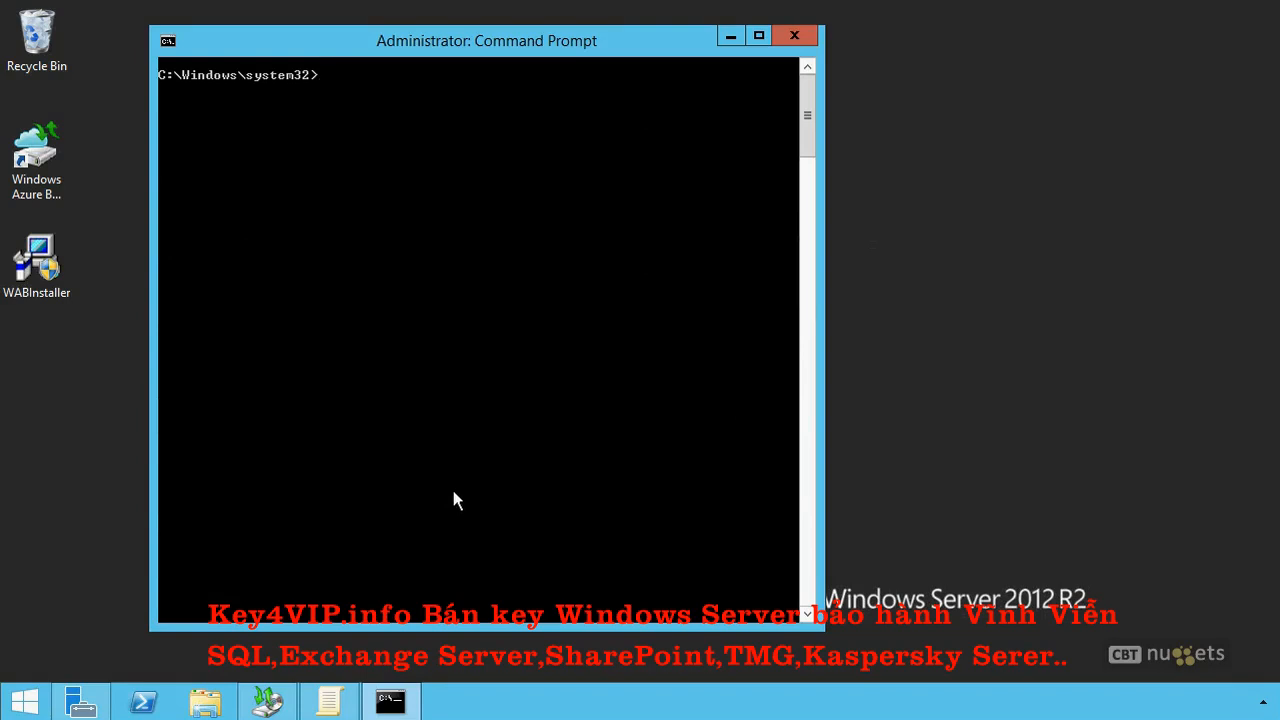
# Check the previous versions of the CompanyShare folder on the C: drive in File Explorer, and close its properties.
pyautogui.click(205, 702)
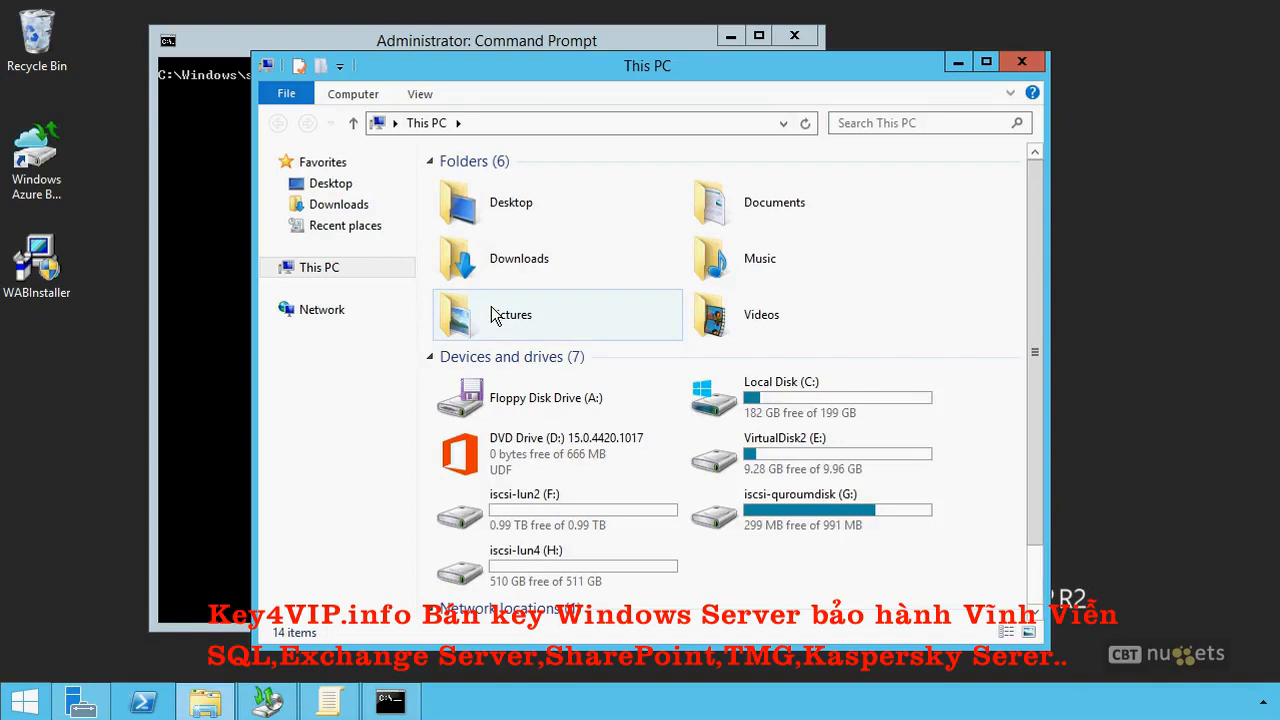
pyautogui.doubleClick(822, 397)
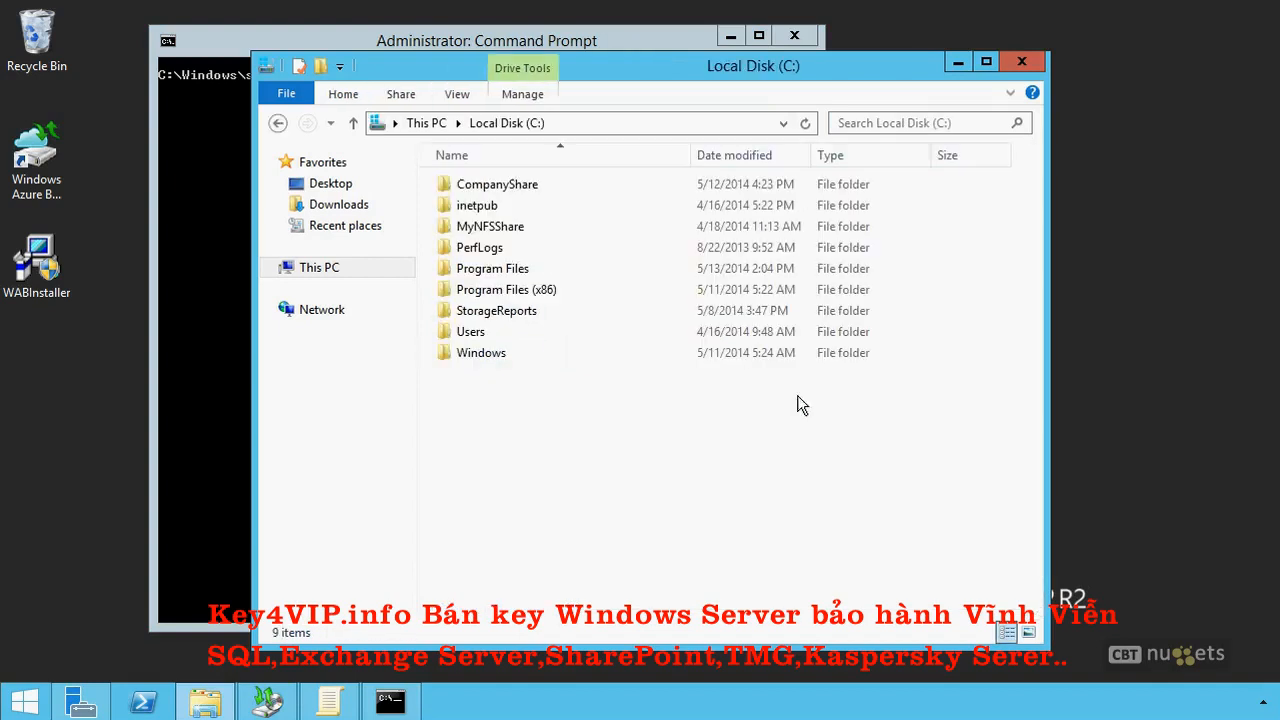
pyautogui.rightClick(466, 190)
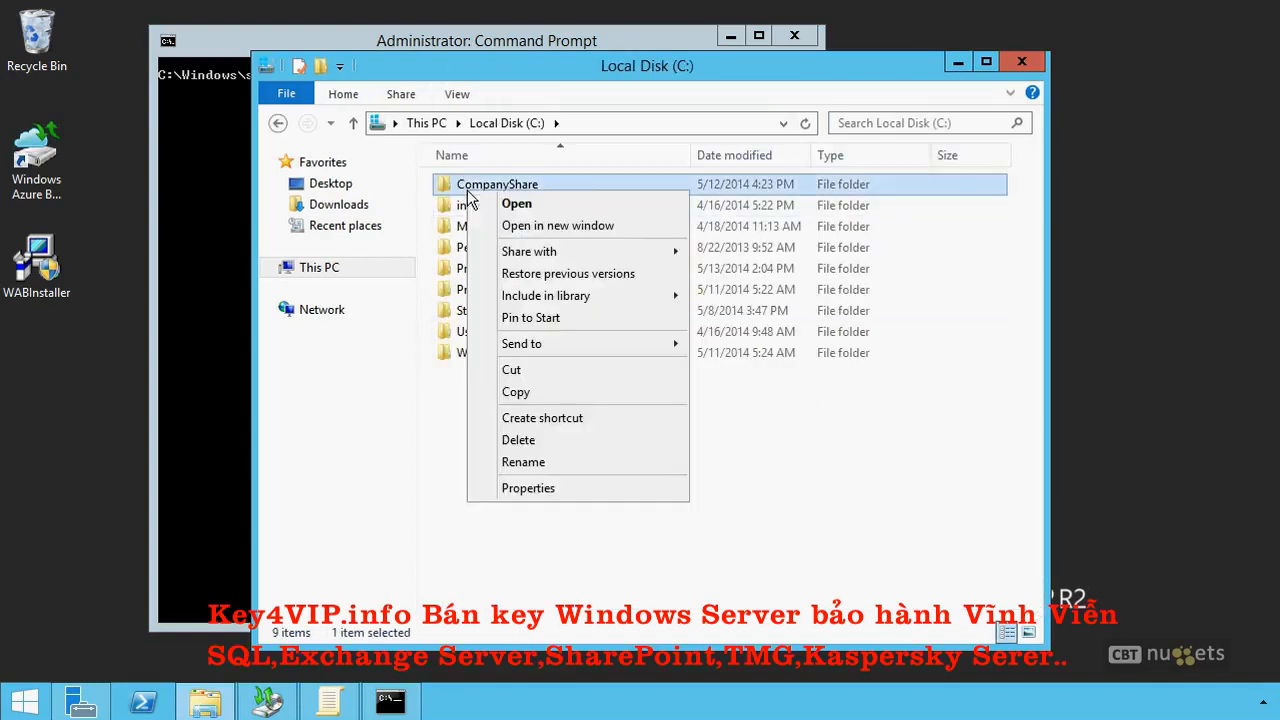
pyautogui.click(577, 490)
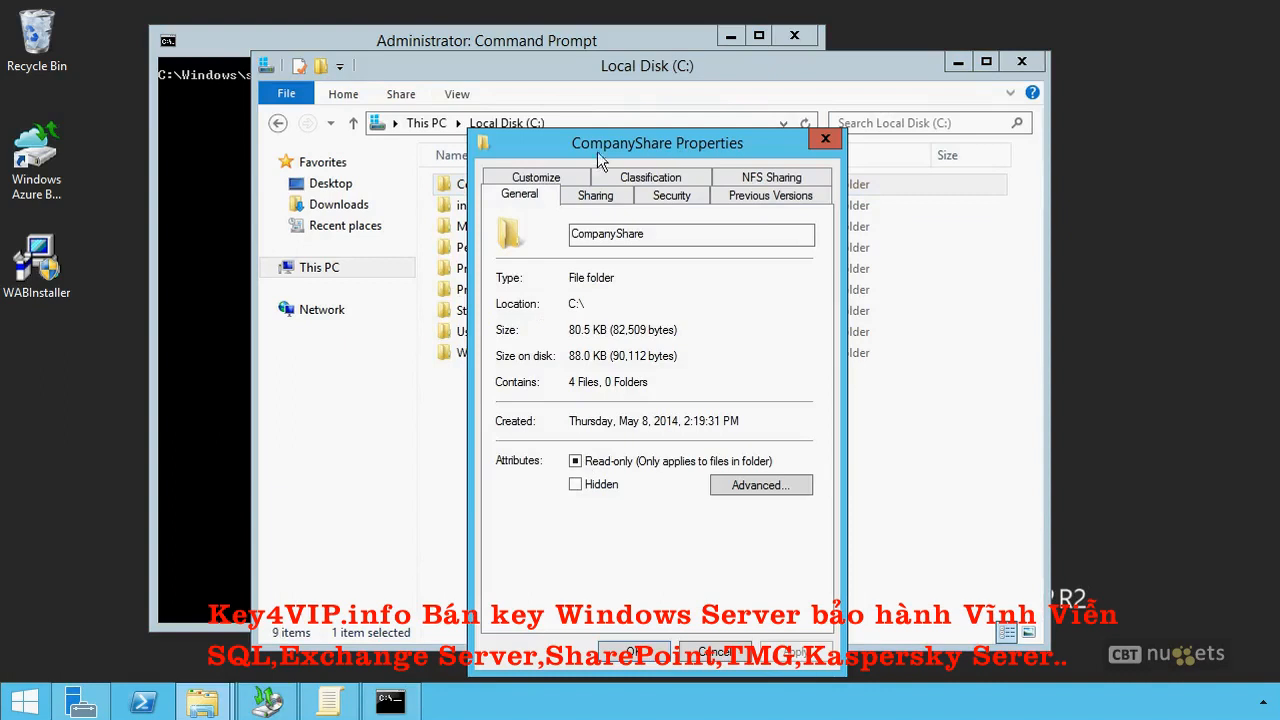
pyautogui.click(730, 200)
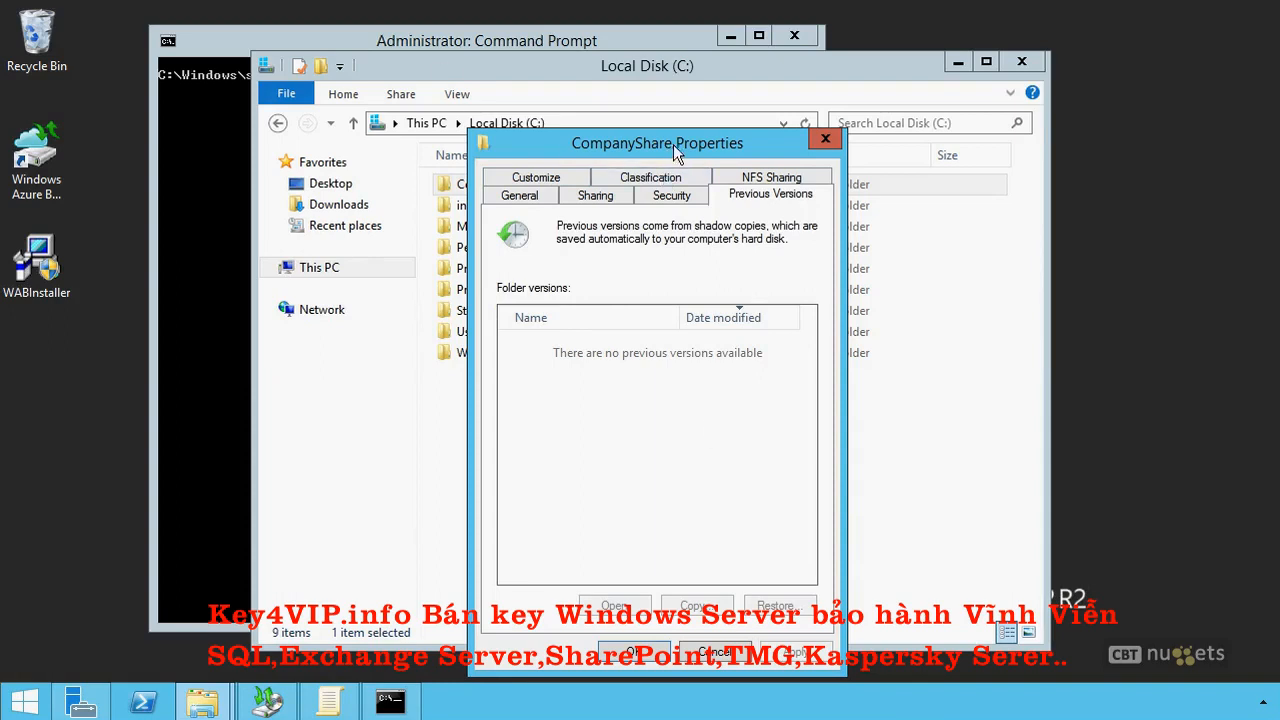
pyautogui.click(825, 138)
# In Command Prompt, add shadow copy storage for C: on F: with a 20% limit using "vssadmin add shadowstorage /for=c: /on=f: /maxsize=20%".
pyautogui.click(590, 38)
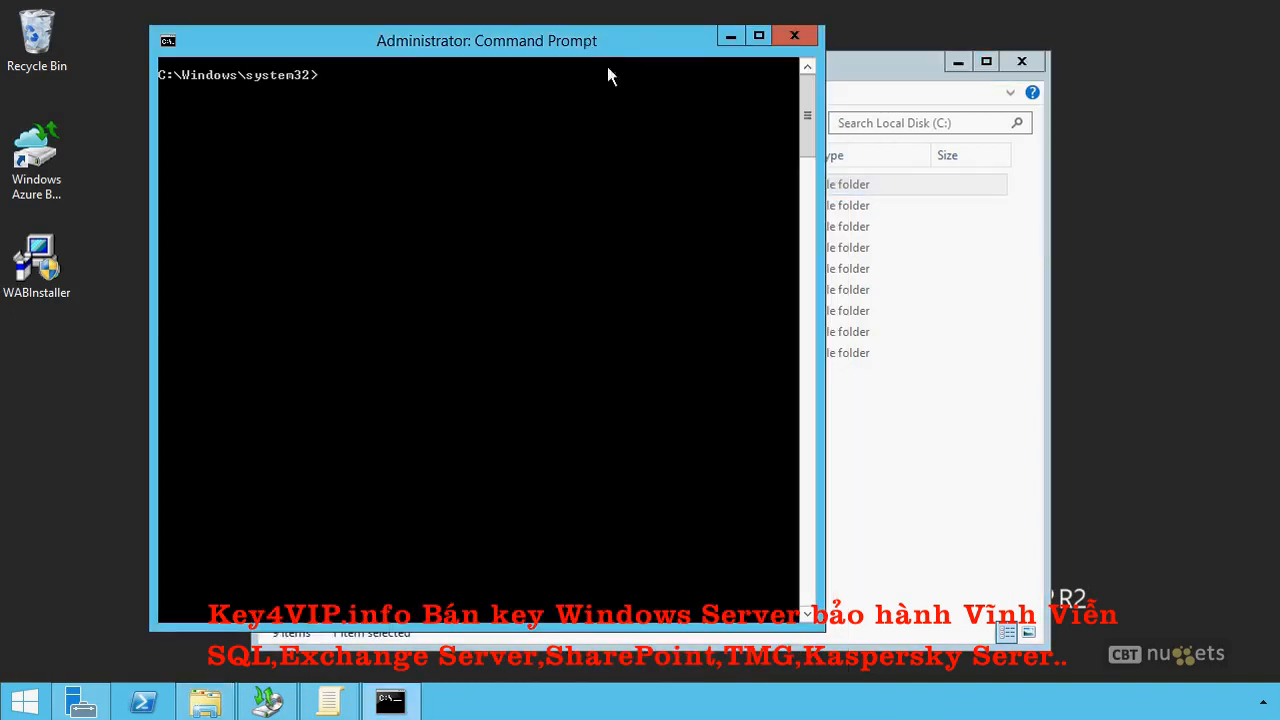
pyautogui.write('vssadmin add shadowstorage')
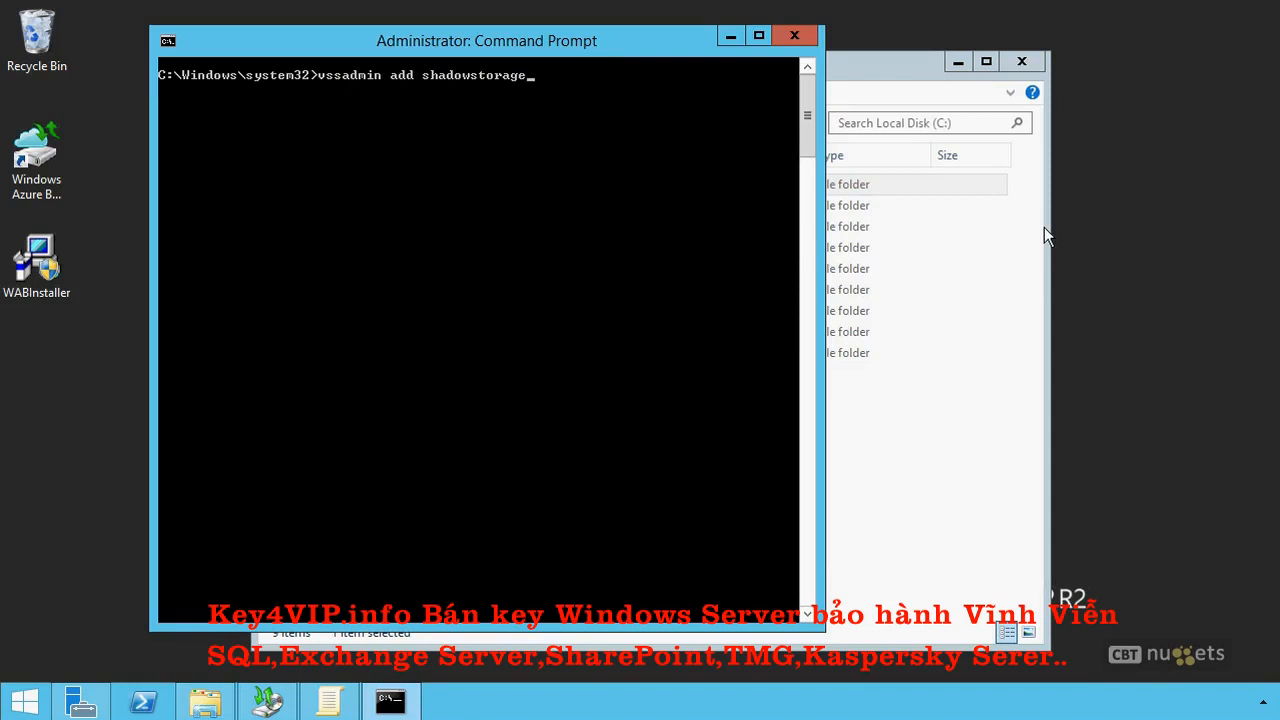
pyautogui.write('/for=c: /')
pyautogui.write('on=f: /maxsize')
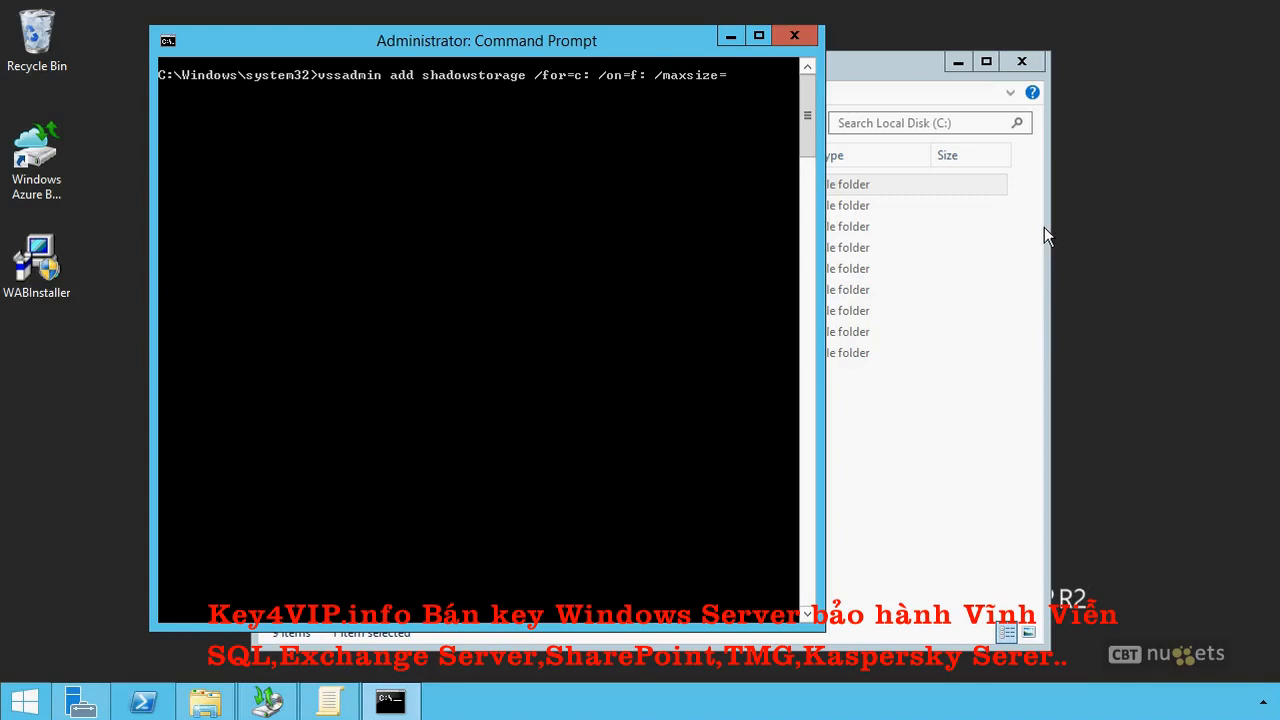
pyautogui.write('=20%')
pyautogui.press('Return')
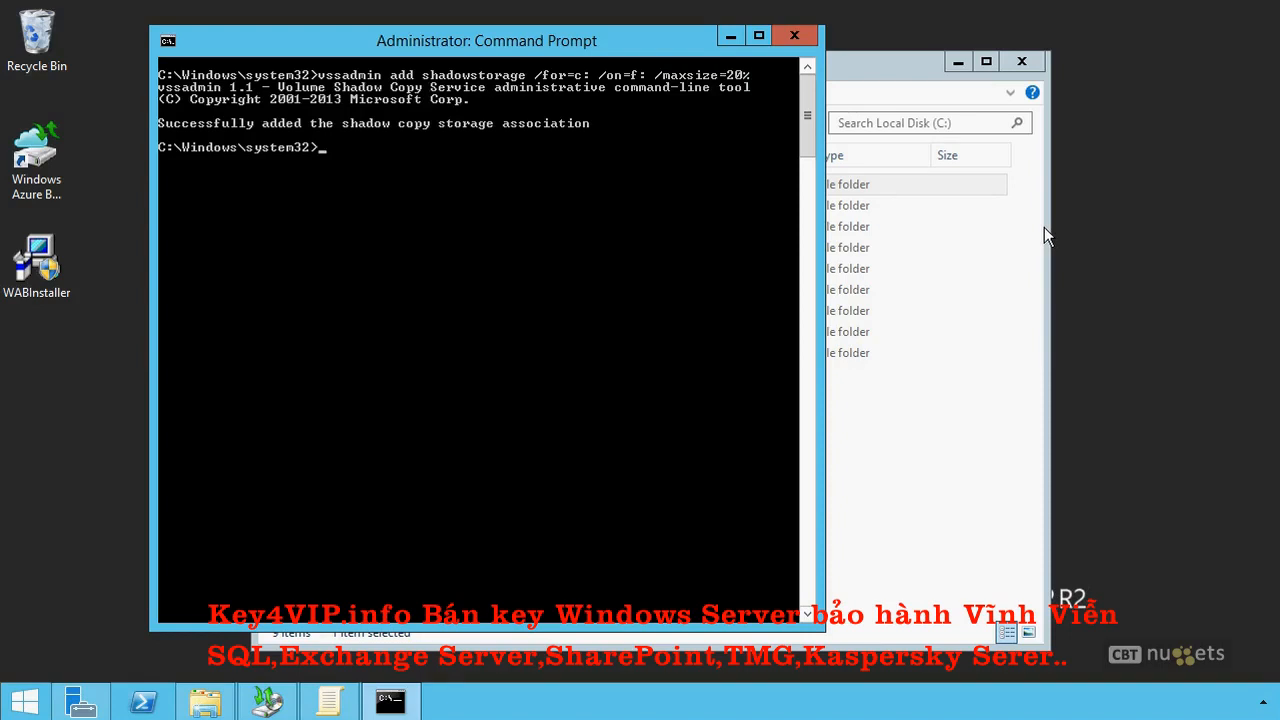
# Create a shadow copy of the C: volume with "vssadmin create shadow /for=c:".
pyautogui.write('vssadmin create shadow /for=c:')
pyautogui.press('Return')
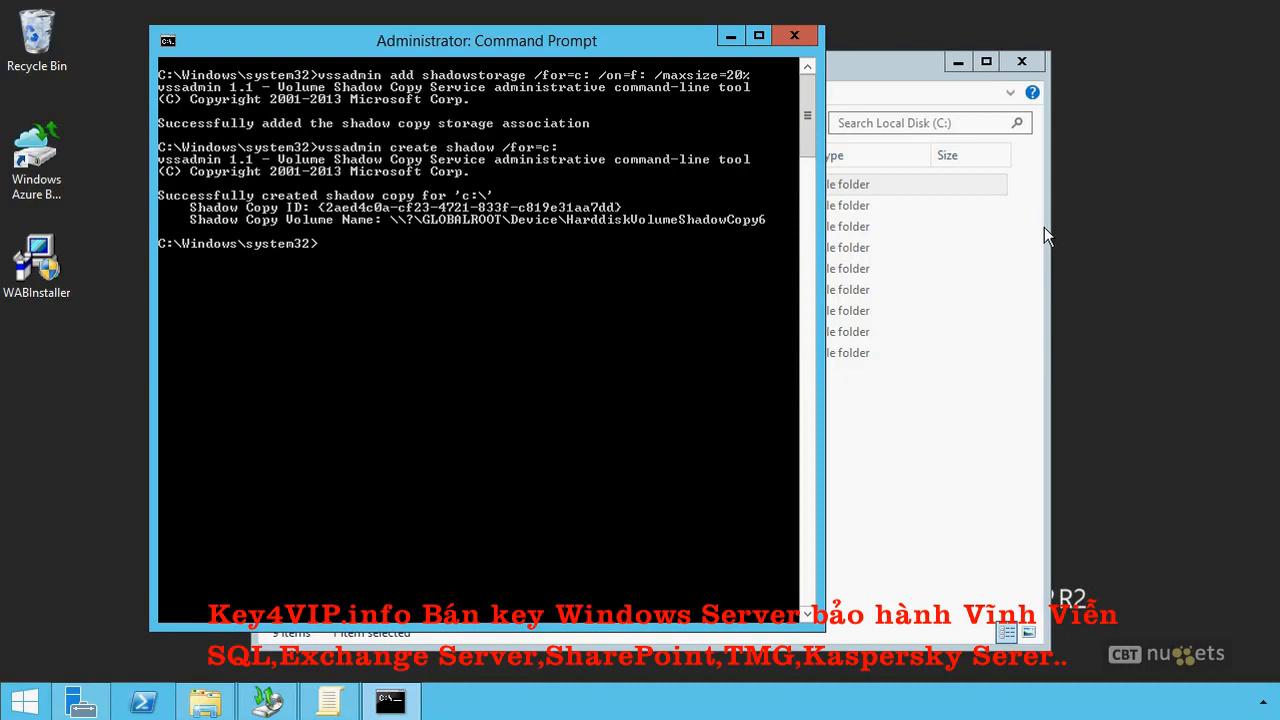
# In File Explorer, display the CompanyShare folder's previous versions and open today's version to view its files.
pyautogui.click(1007, 440)
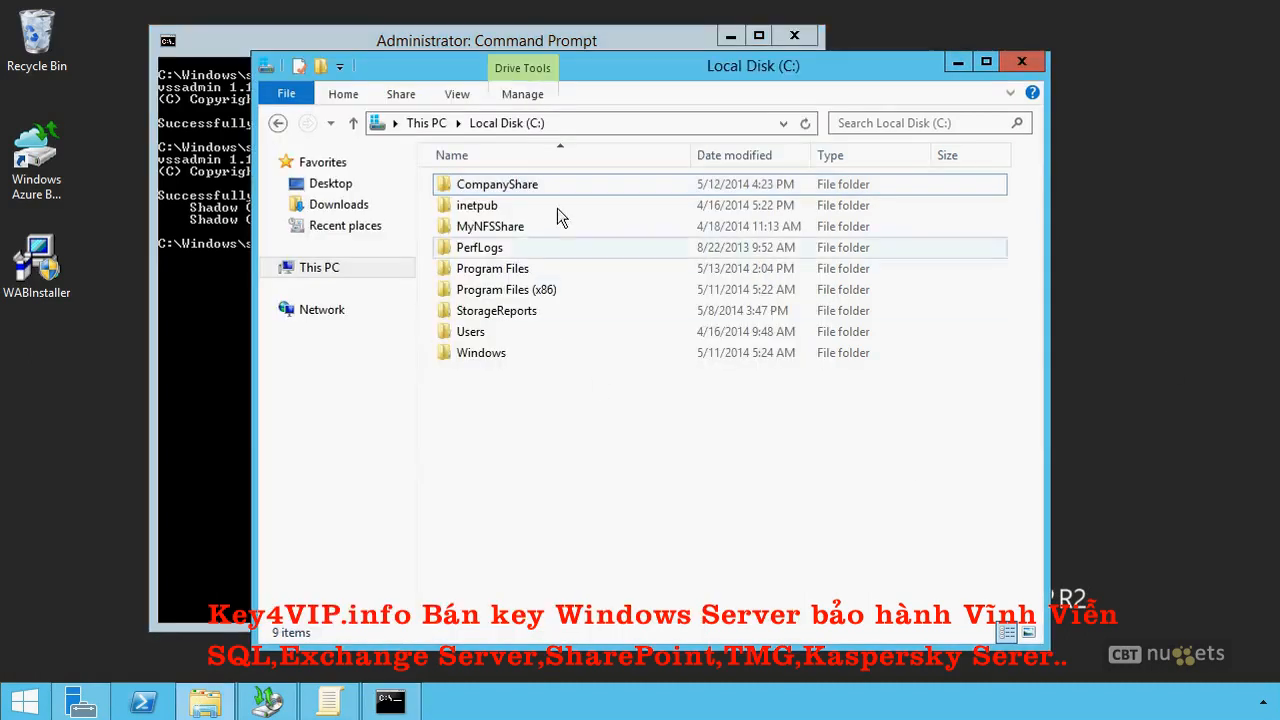
pyautogui.rightClick(506, 180)
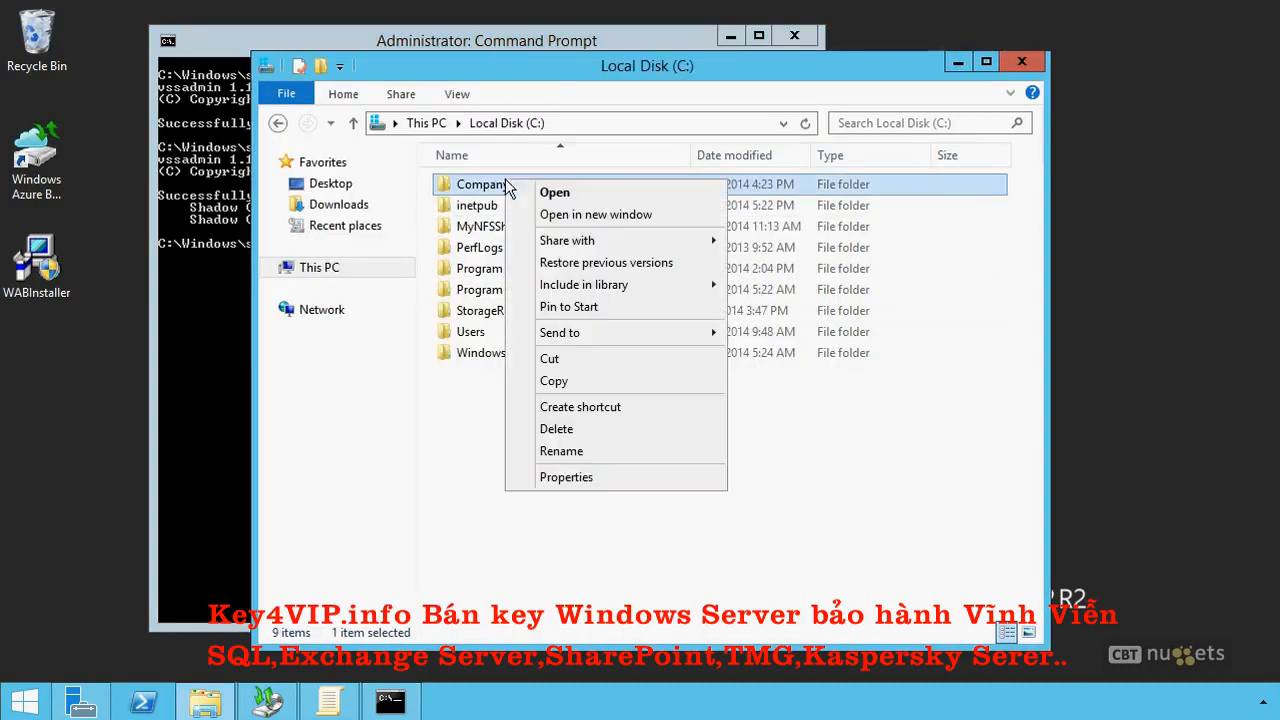
pyautogui.click(582, 474)
pyautogui.click(808, 195)
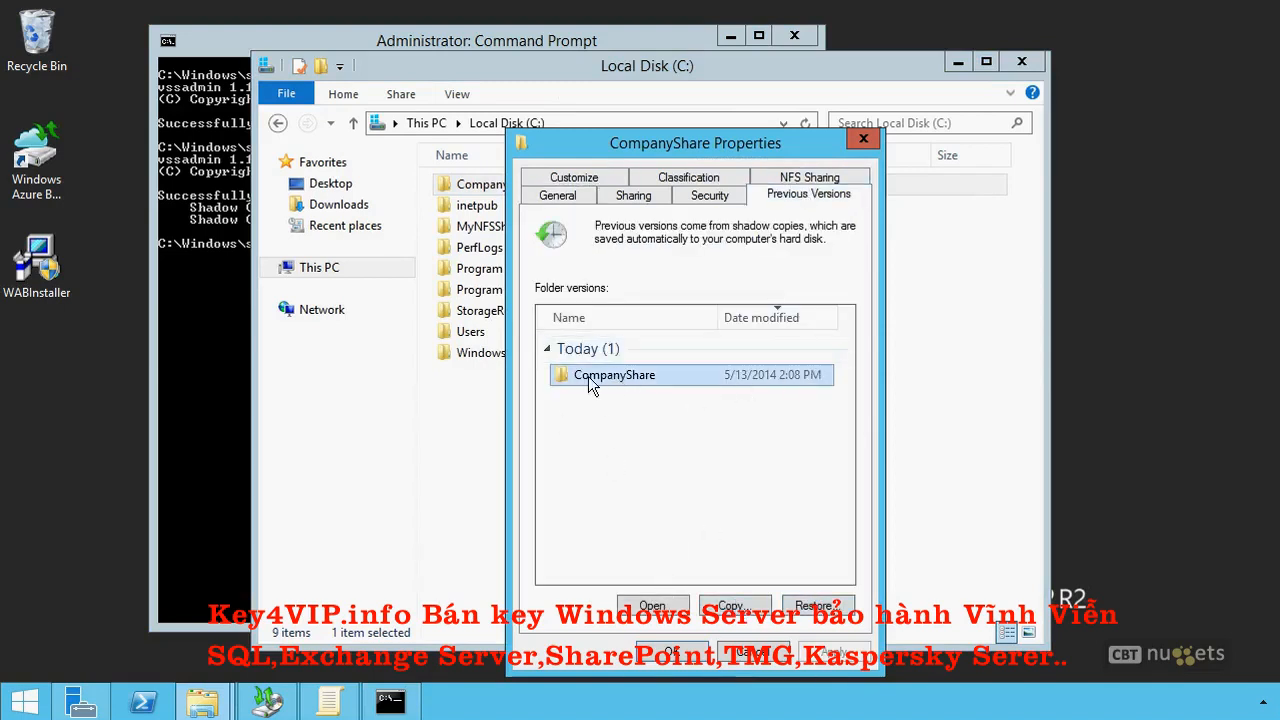
pyautogui.doubleClick(614, 375)
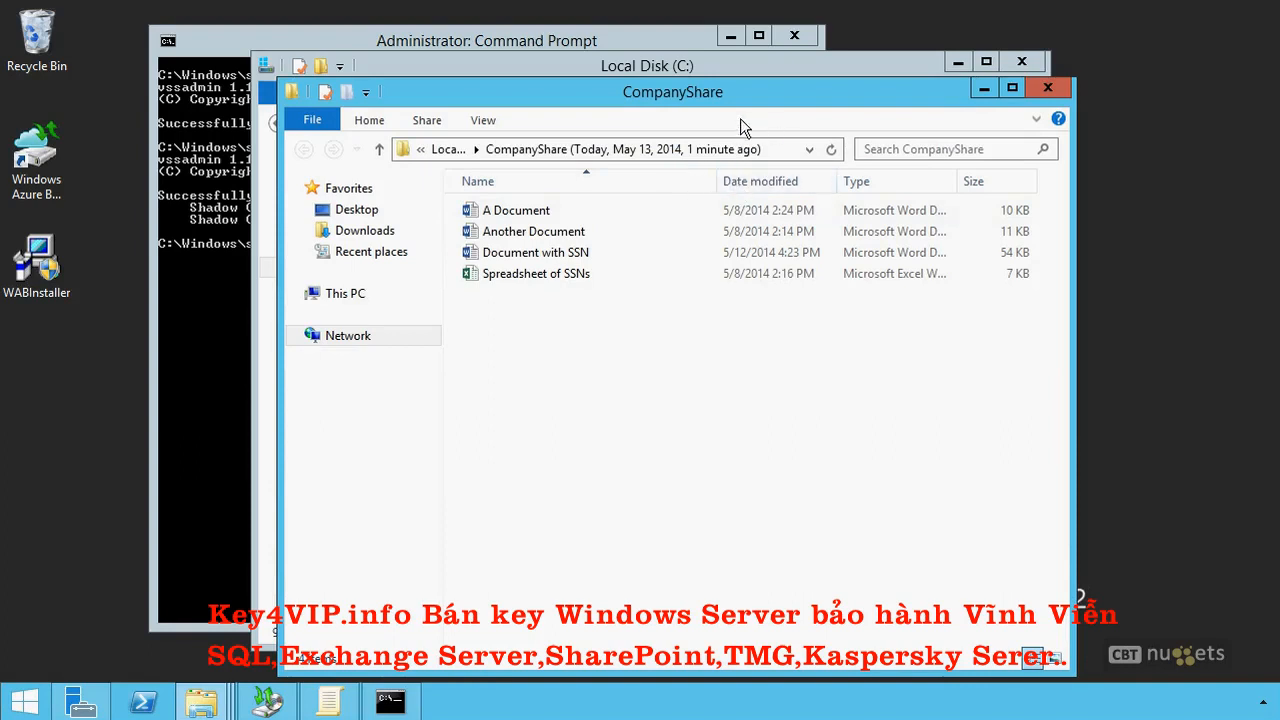
# Return to Command Prompt and list the existing shadow copies with "vssadmin list shadows".
pyautogui.click(634, 45)
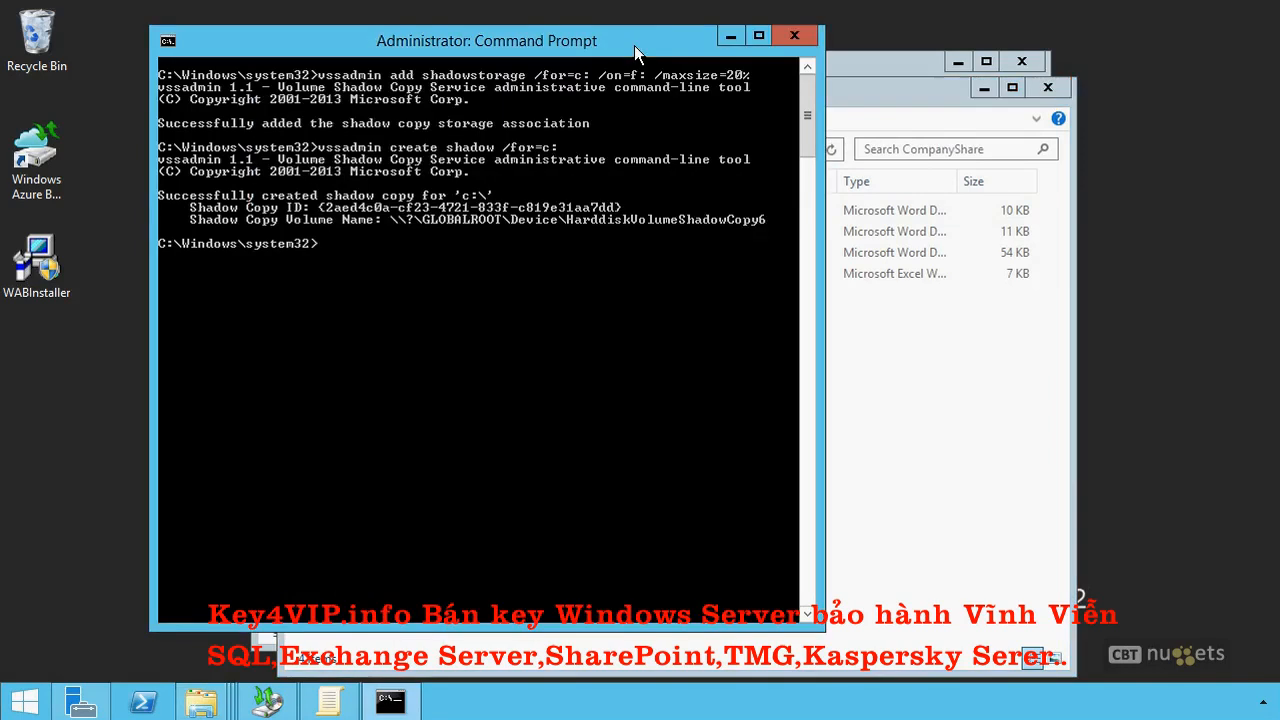
pyautogui.write('vssadmin list shadows')
pyautogui.press('Return')
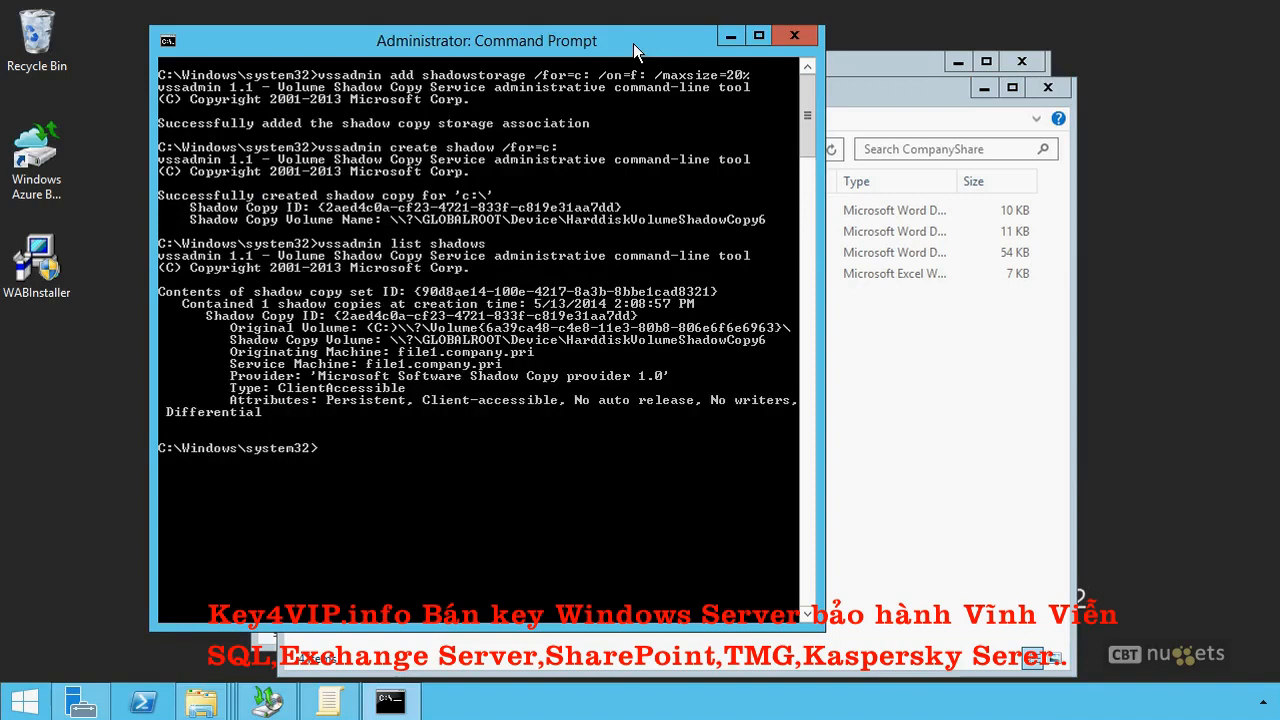